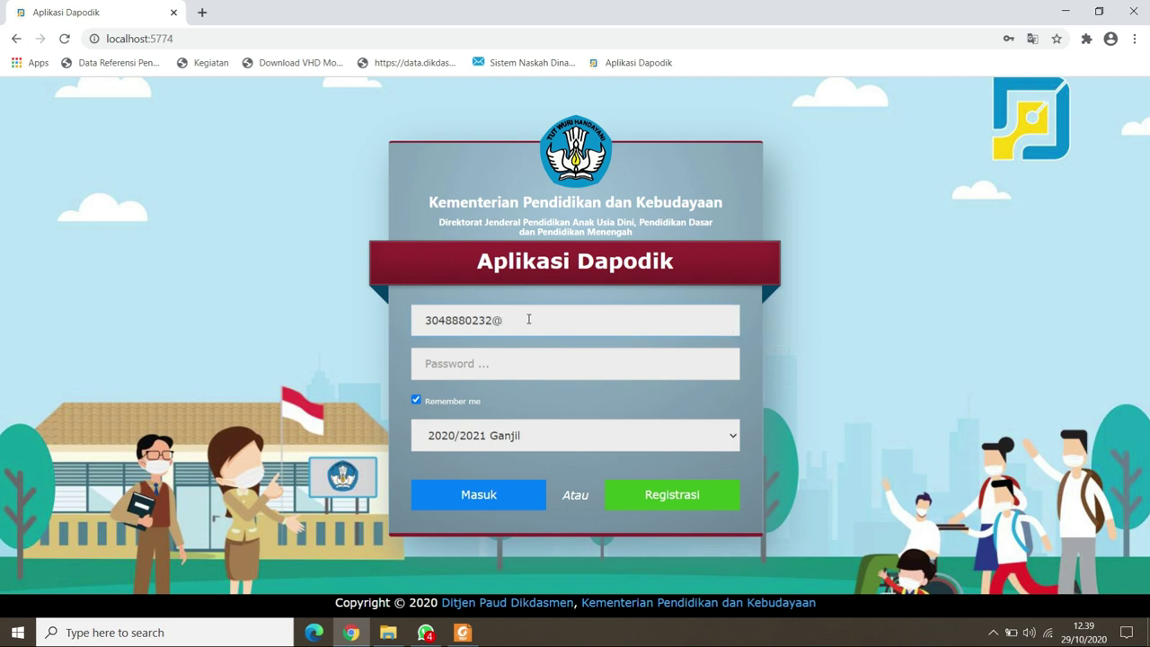
Enter the student's username and account password on the 2020/2021 Ganjil login page.
{"action": "type", "text": "30311"}
{"action": "type", "text": "****"}
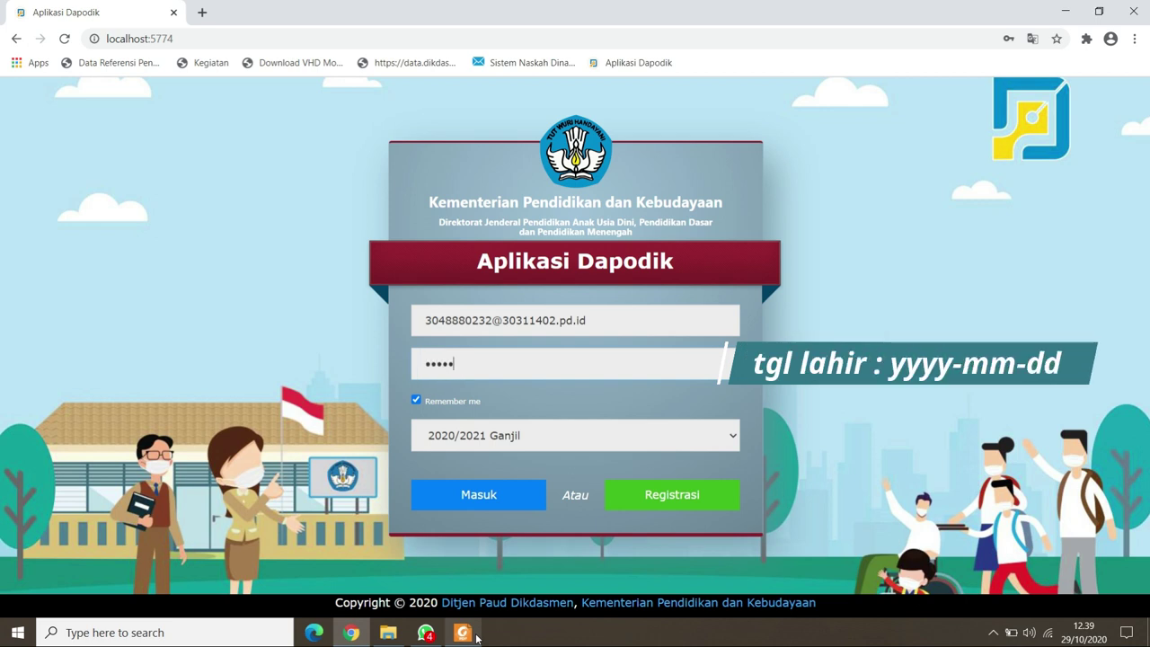
{"action": "type", "text": "******"}
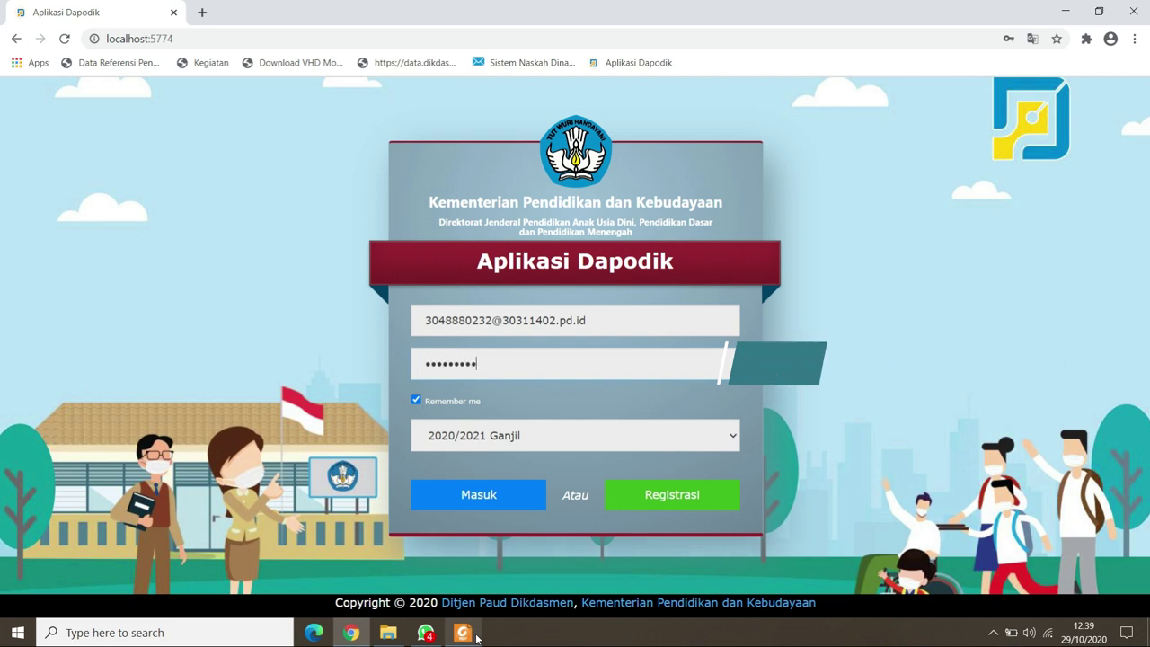
Log in with the Peserta Didik role and dismiss the version 2021.a welcome and follow-up notices.
{"action": "left_click", "coordinate": [487, 498]}
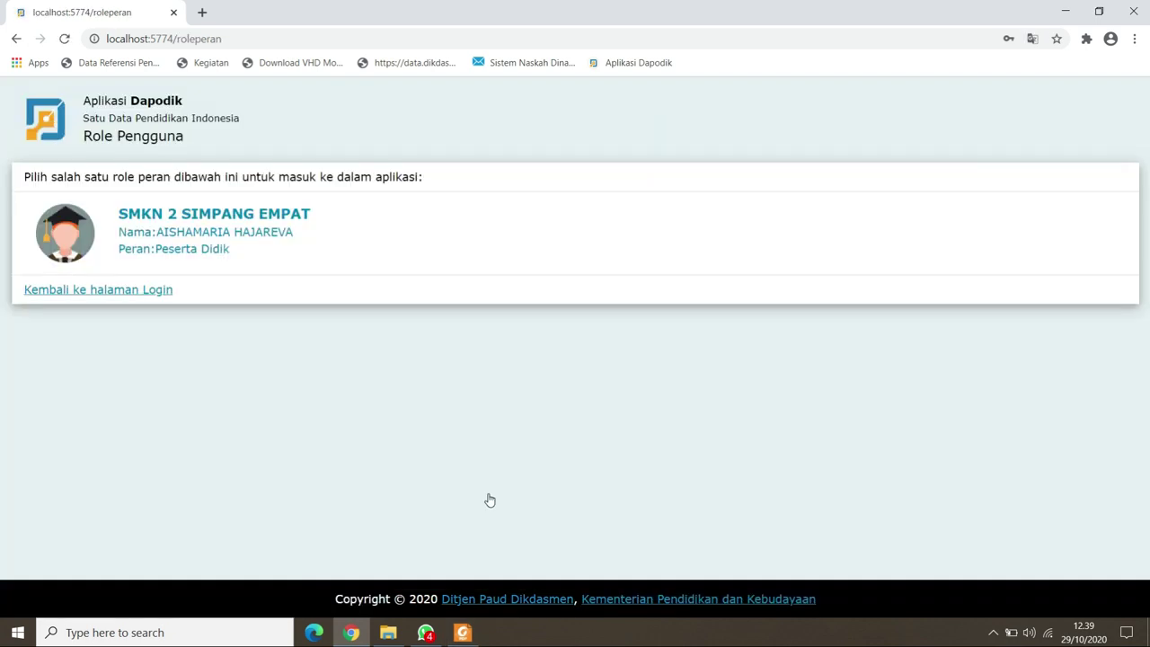
{"action": "left_click", "coordinate": [214, 250]}
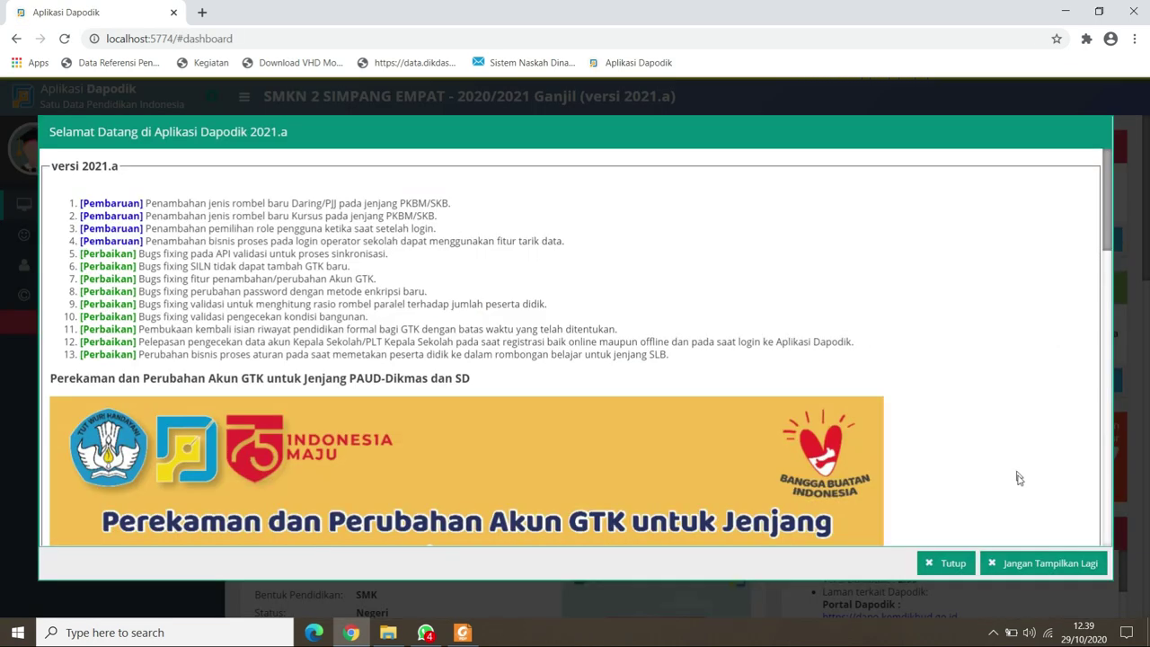
{"action": "left_click", "coordinate": [1008, 564]}
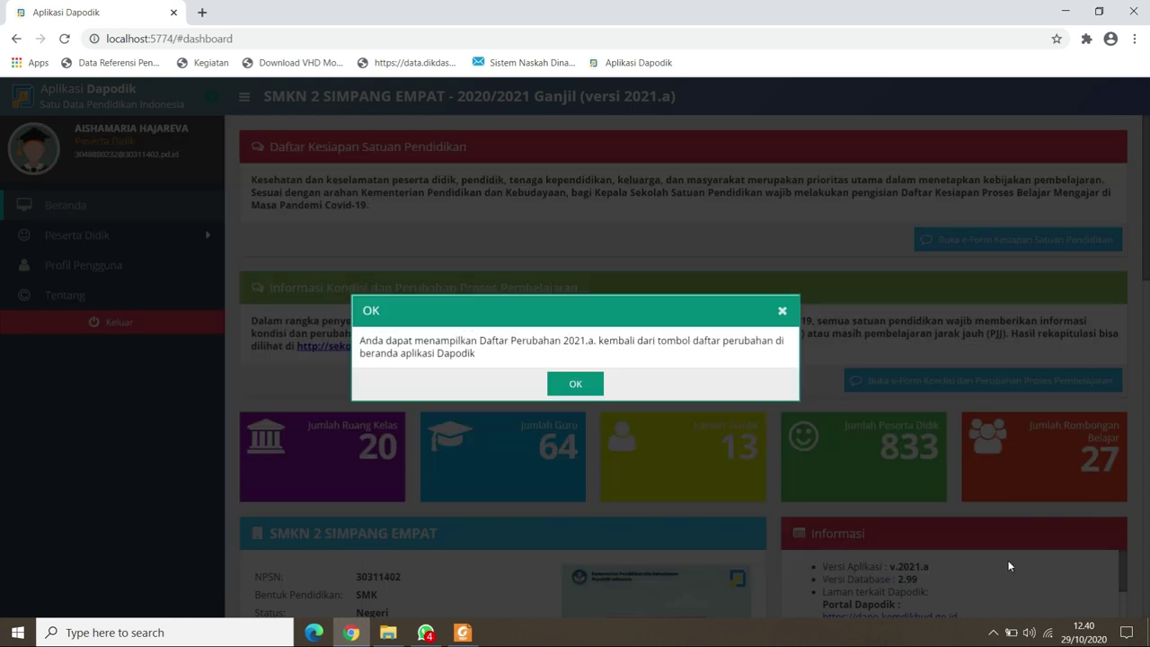
{"action": "left_click", "coordinate": [584, 384]}
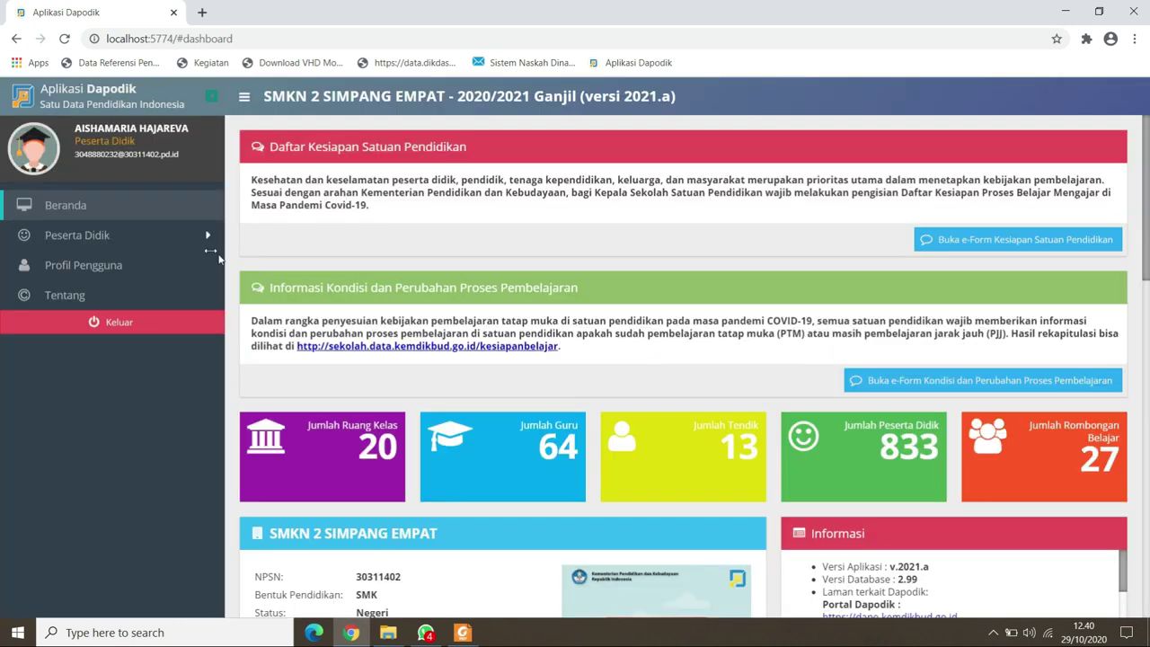
{"action": "left_click", "coordinate": [162, 234]}
Select the student and enter height 163, weight 43 and head circumference 13.
{"action": "left_click", "coordinate": [155, 270]}
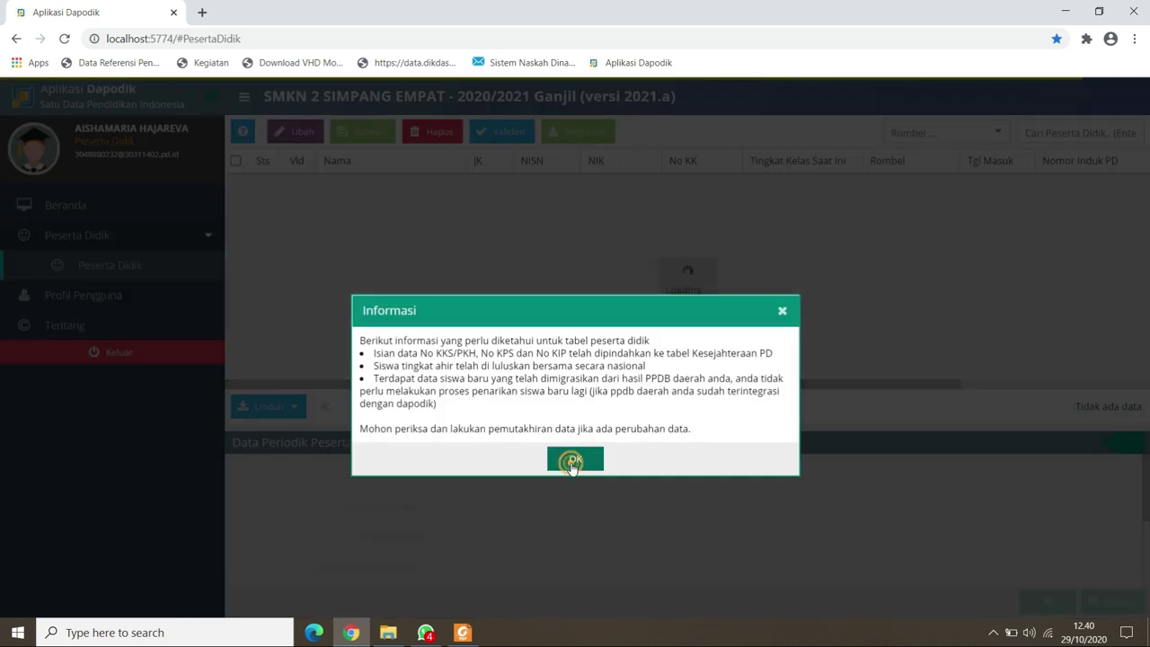
{"action": "left_click", "coordinate": [573, 461]}
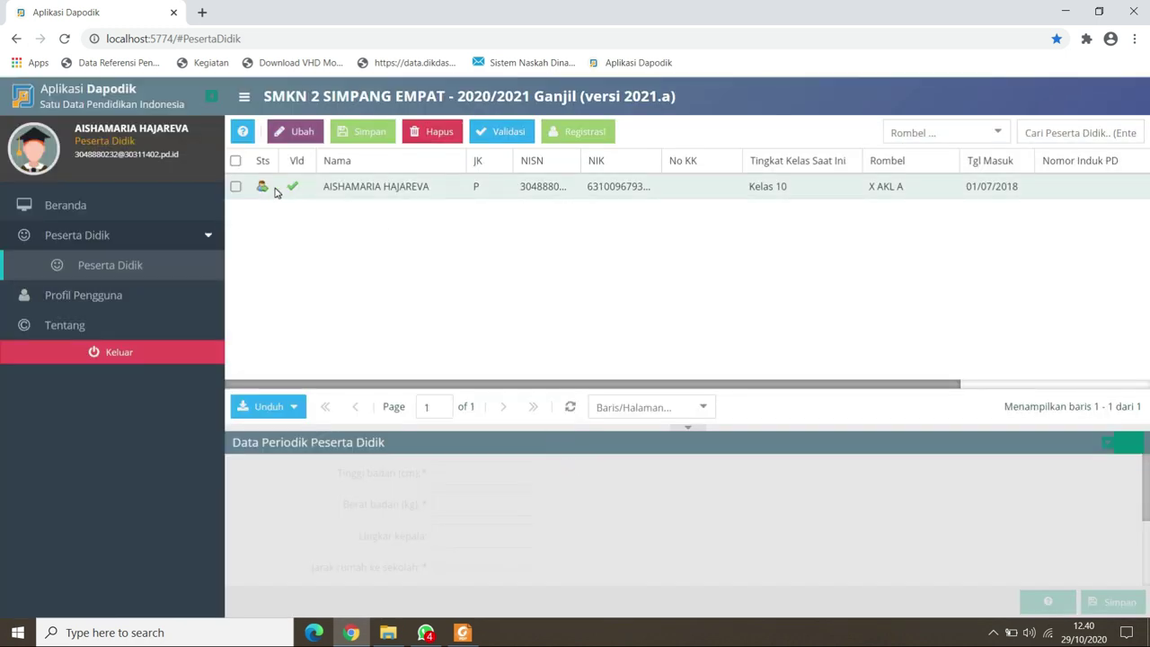
{"action": "left_click", "coordinate": [264, 187]}
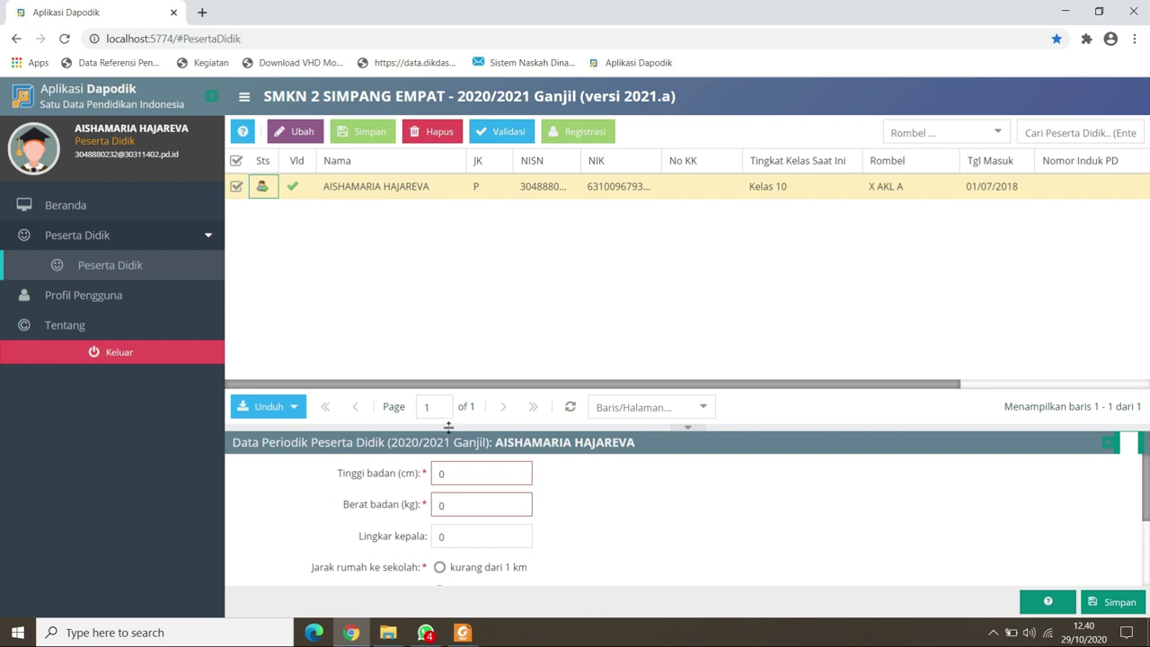
{"action": "left_click", "coordinate": [457, 473]}
{"action": "type", "text": "163"}
{"action": "left_click", "coordinate": [460, 504]}
{"action": "type", "text": "43"}
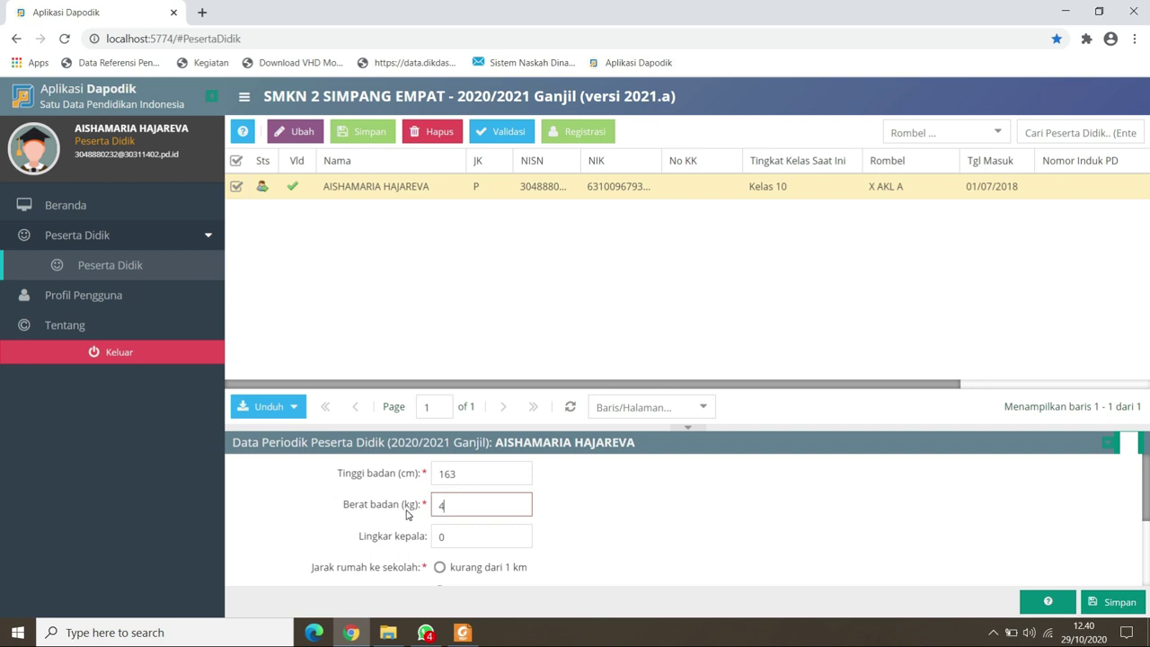
{"action": "left_click", "coordinate": [393, 538]}
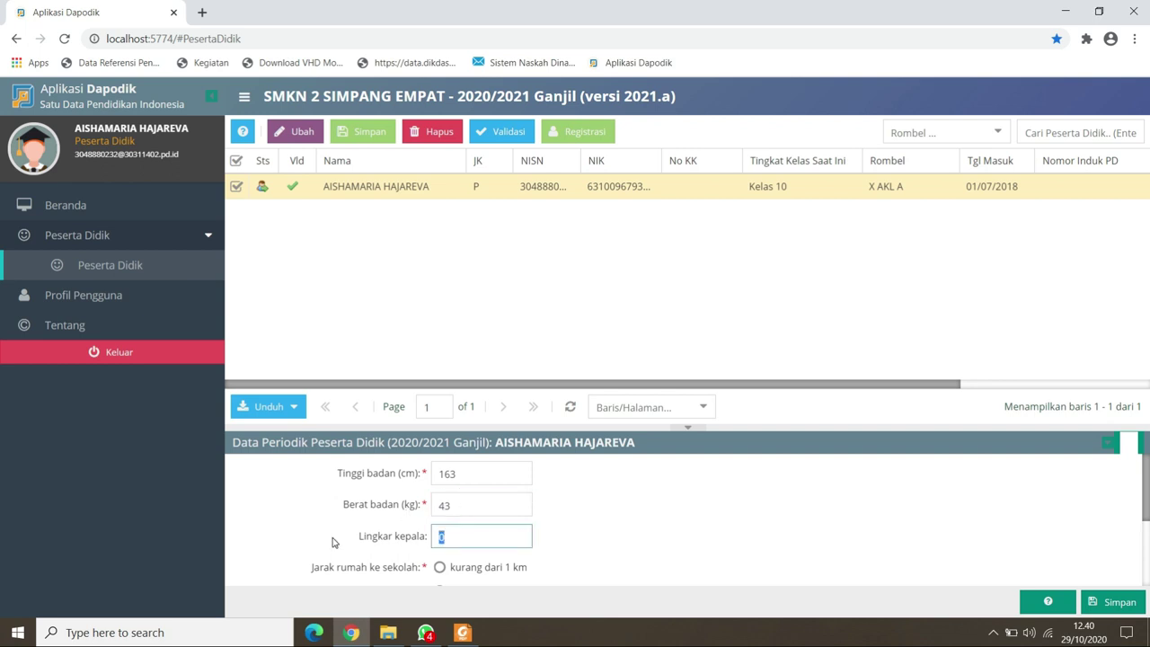
{"action": "type", "text": "13"}
Set distance under 1 km, travel time 15 minutes and 2 siblings, then save.
{"action": "left_click_drag", "start_coordinate": [1145, 492], "coordinate": [1145, 530]}
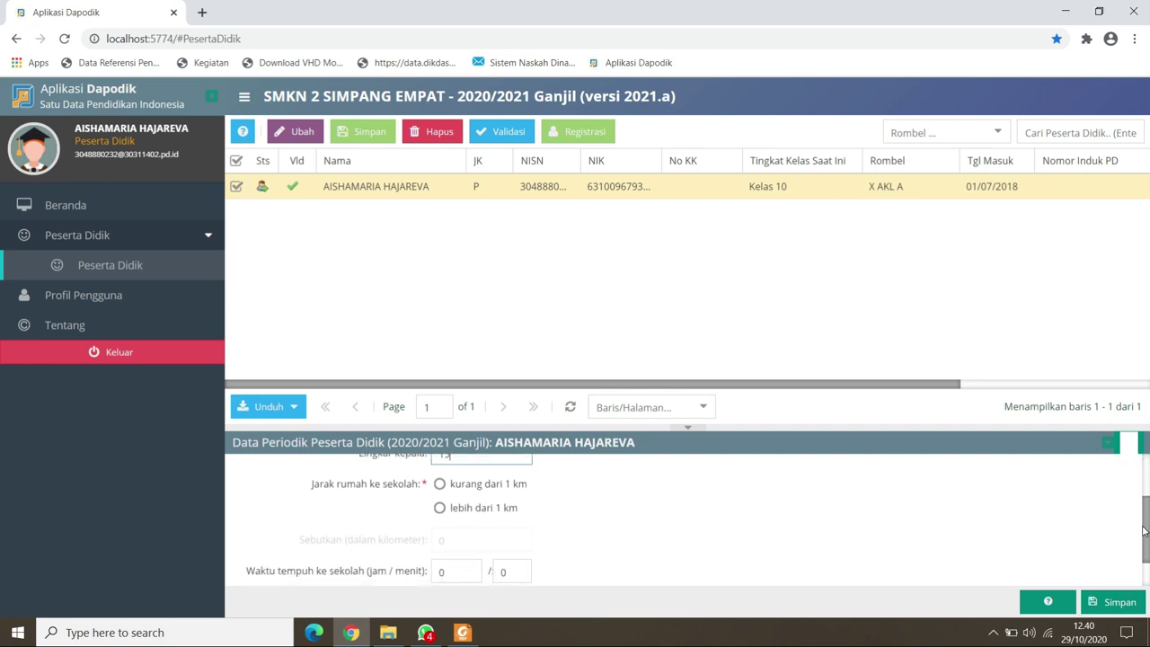
{"action": "left_click", "coordinate": [439, 485]}
{"action": "left_click", "coordinate": [441, 508]}
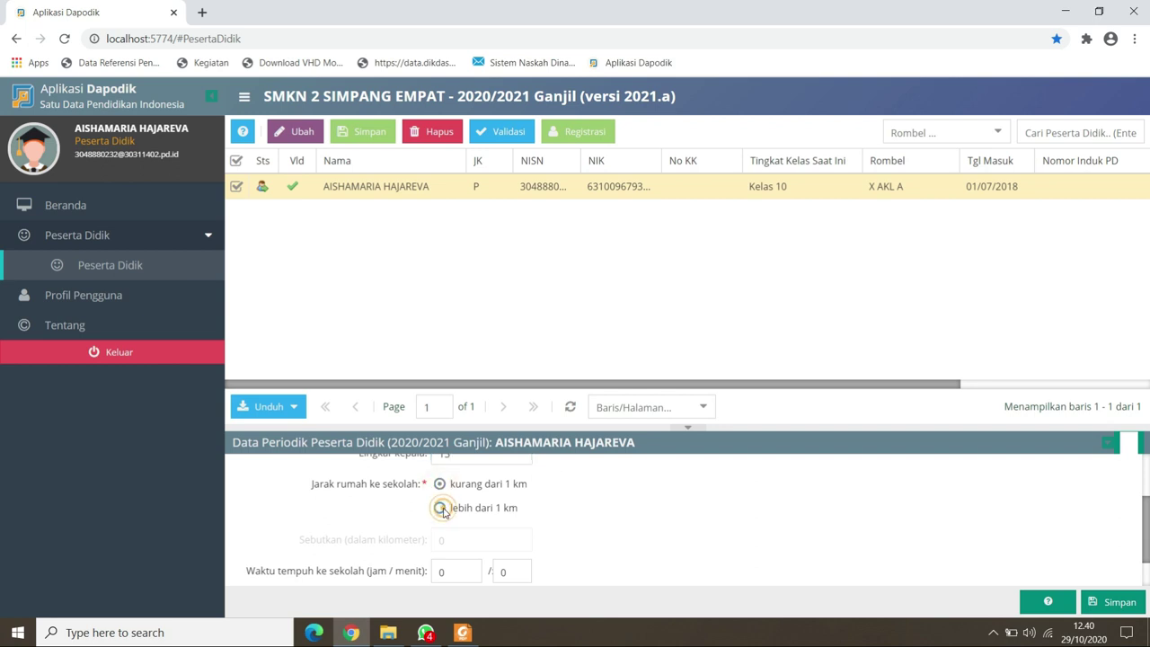
{"action": "left_click", "coordinate": [439, 485]}
{"action": "left_click", "coordinate": [518, 567]}
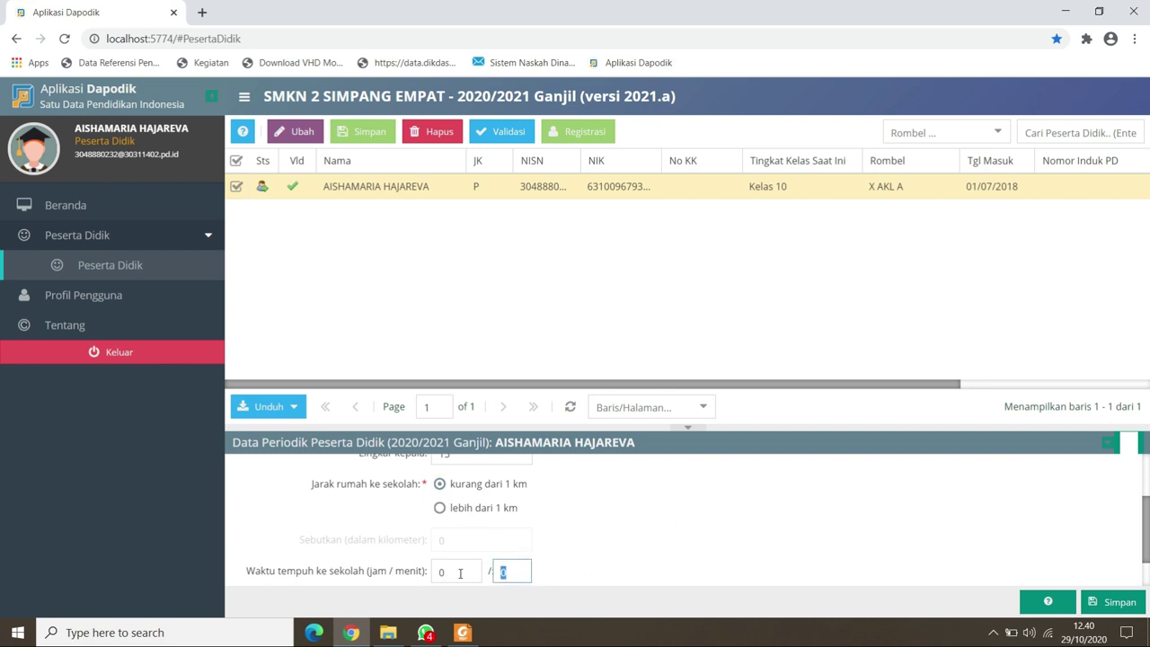
{"action": "type", "text": "15"}
{"action": "key", "text": "Tab"}
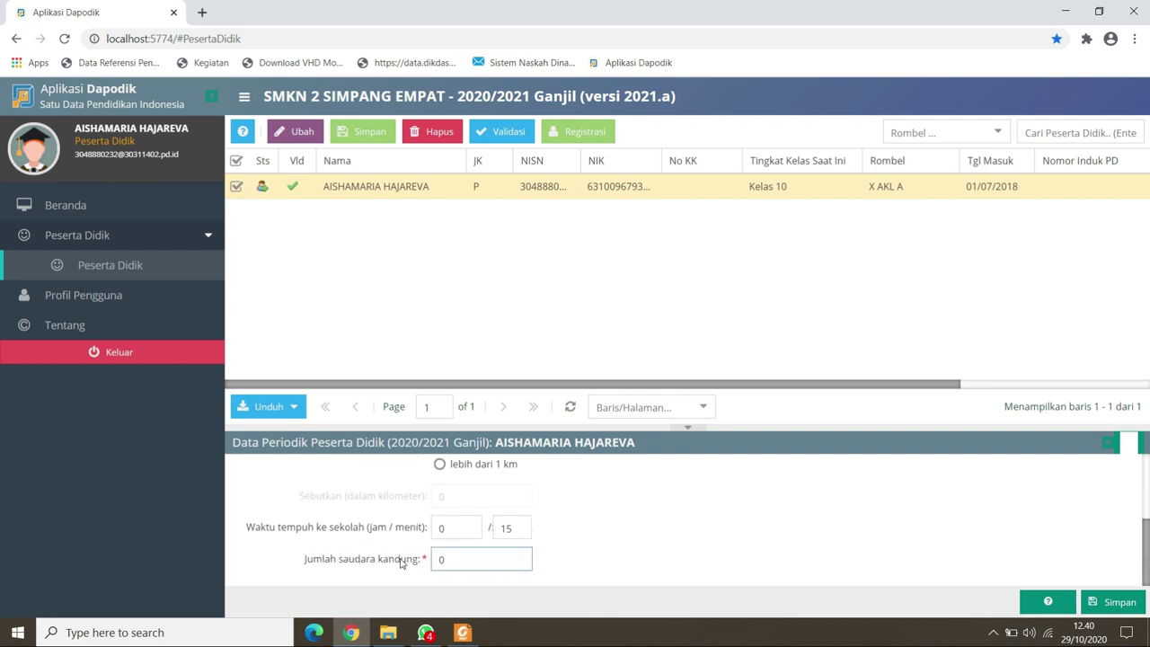
{"action": "type", "text": "2"}
{"action": "left_click", "coordinate": [1092, 607]}
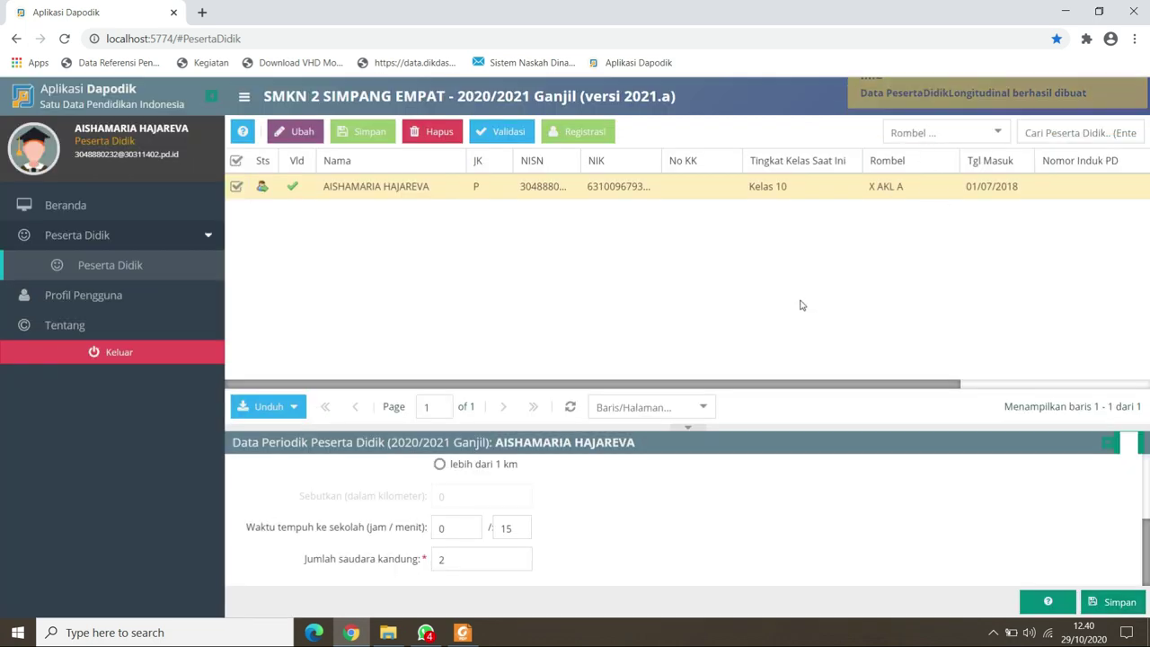
In Registrasi, enter the student's NIS and keep the entry date 01/07/2018.
{"action": "left_click", "coordinate": [566, 134]}
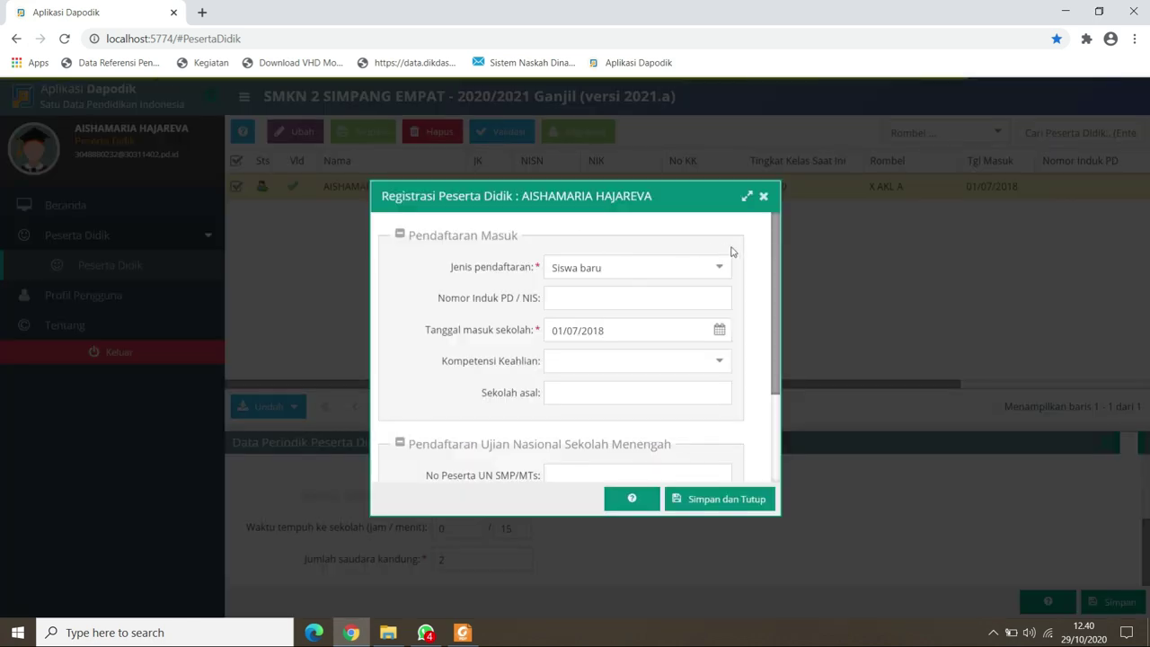
{"action": "left_click", "coordinate": [655, 303]}
{"action": "type", "text": "00"}
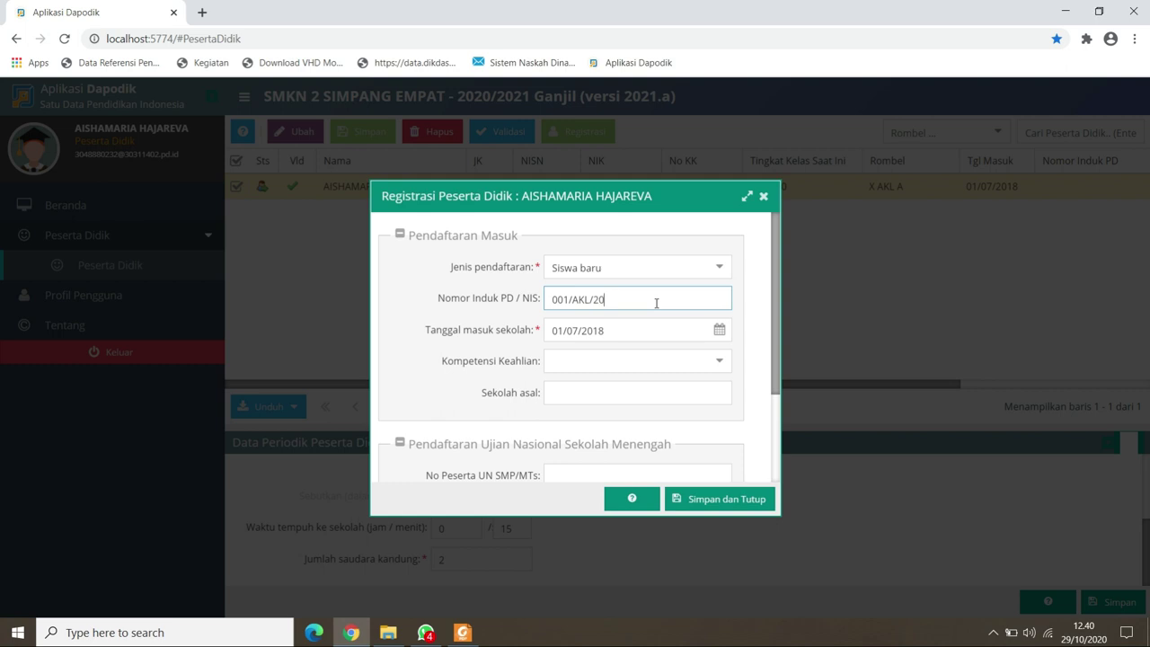
{"action": "type", "text": "1/AKL/20"}
{"action": "left_click", "coordinate": [716, 333]}
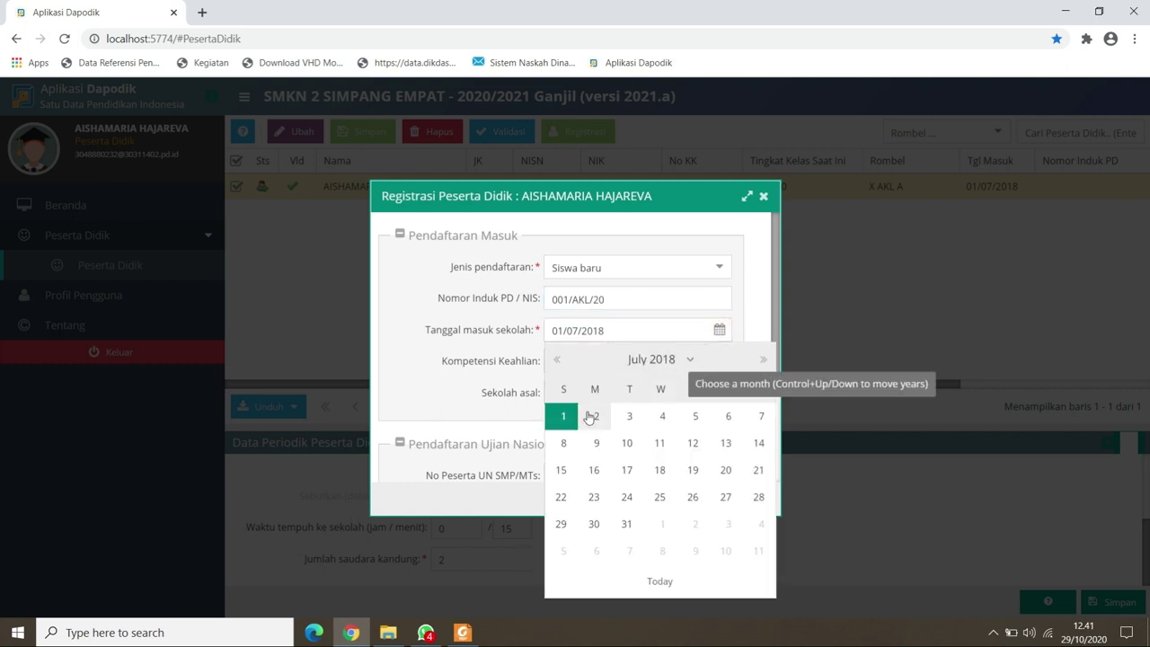
{"action": "left_click", "coordinate": [559, 362]}
{"action": "left_click", "coordinate": [760, 361]}
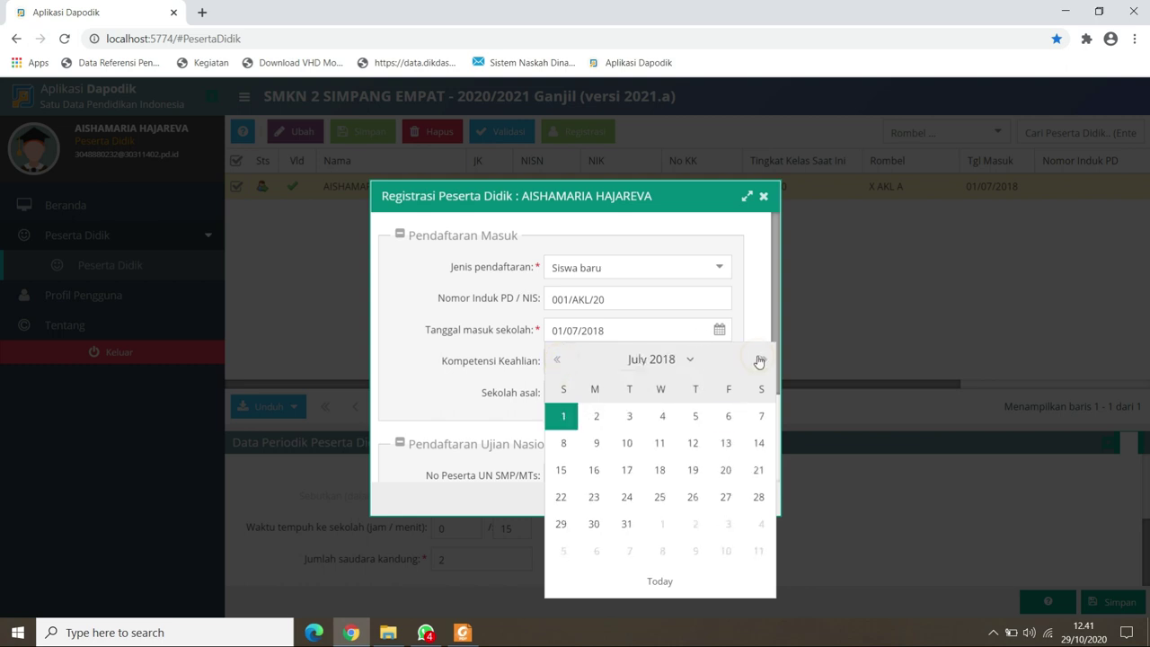
{"action": "left_click", "coordinate": [720, 329]}
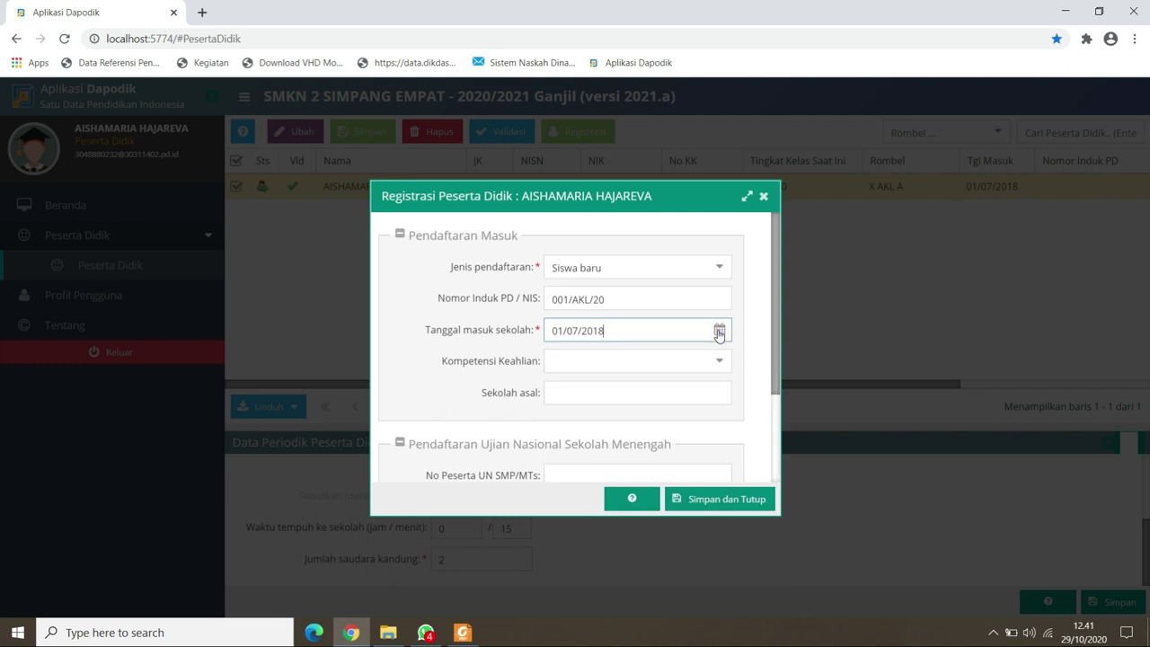
Set competency Akuntansi dan Keuangan Lembaga and previous school SMPN 1 SIMPANG EMPAT.
{"action": "left_click", "coordinate": [718, 362]}
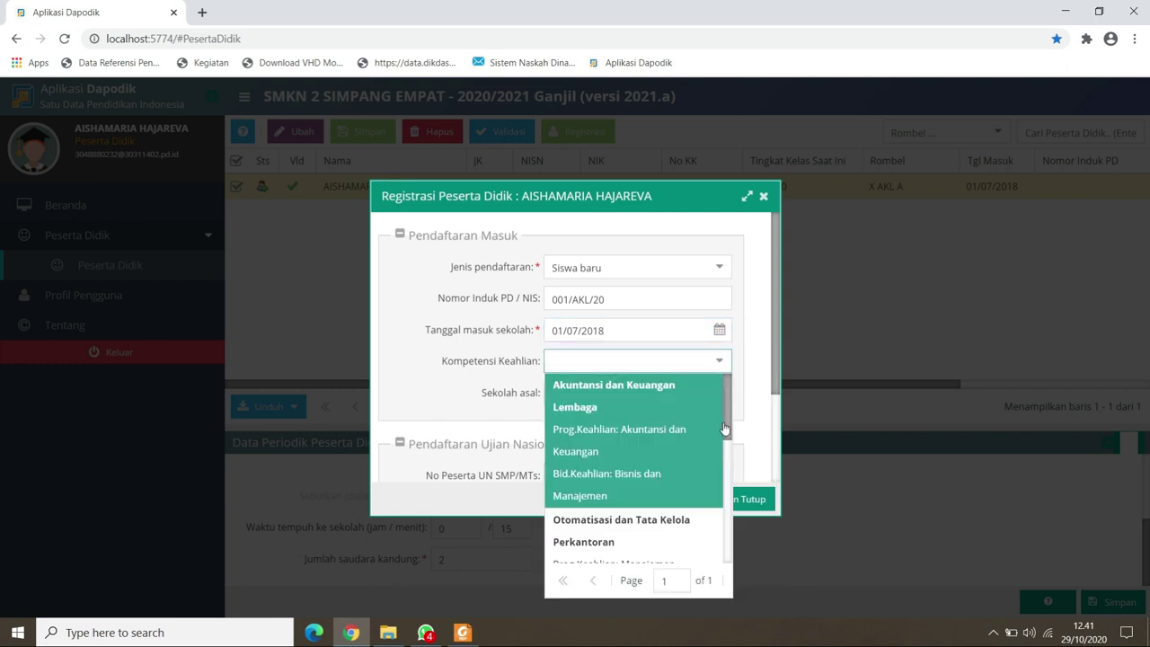
{"action": "mouse_move", "coordinate": [726, 428]}
{"action": "left_mouse_down"}
{"action": "mouse_move", "coordinate": [725, 559]}
{"action": "mouse_move", "coordinate": [723, 426]}
{"action": "left_mouse_up"}
{"action": "left_click", "coordinate": [619, 405]}
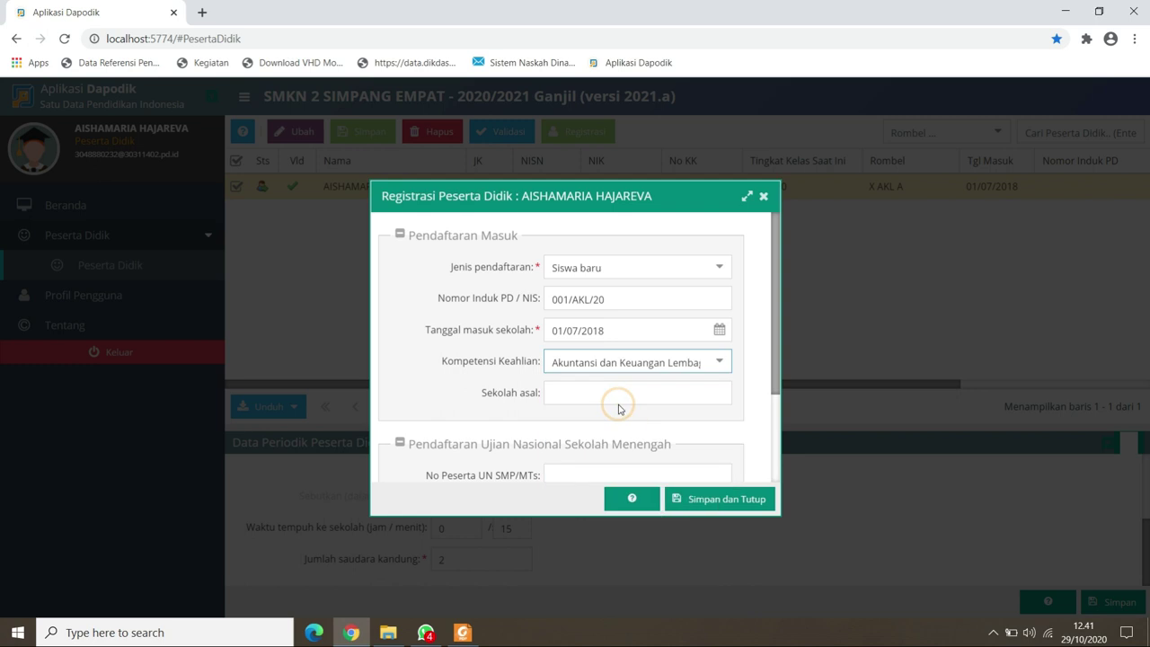
{"action": "left_click", "coordinate": [593, 392]}
{"action": "type", "text": "SMPN 1 SIMPANG EMPAT"}
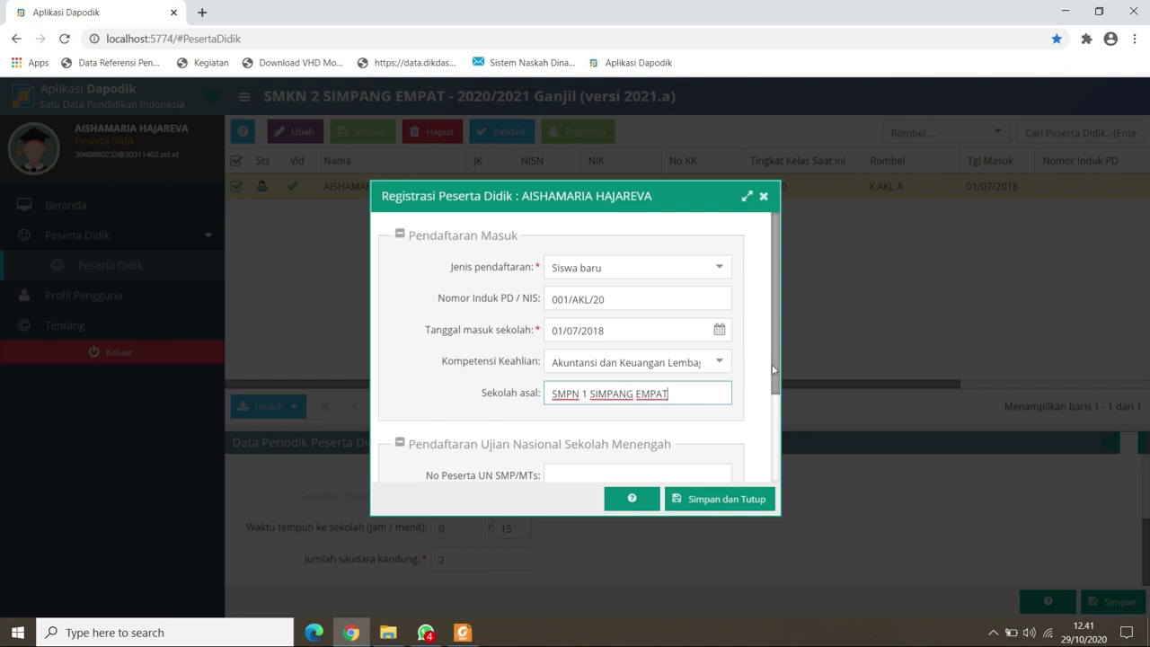
Enter the UN participant, diploma serial and SKHUN numbers, then save and close registration.
{"action": "scroll", "coordinate": [657, 355], "scroll_direction": "down", "scroll_amount": 3}
{"action": "left_click", "coordinate": [640, 346]}
{"action": "left_click", "coordinate": [602, 339]}
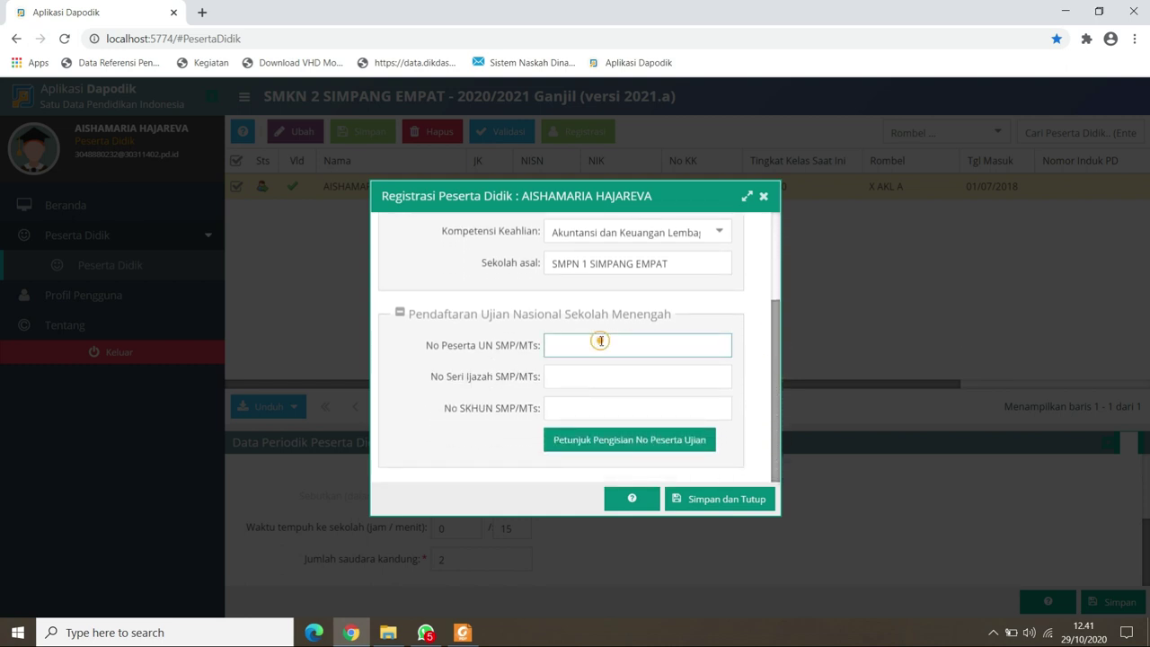
{"action": "type", "text": "2-12"}
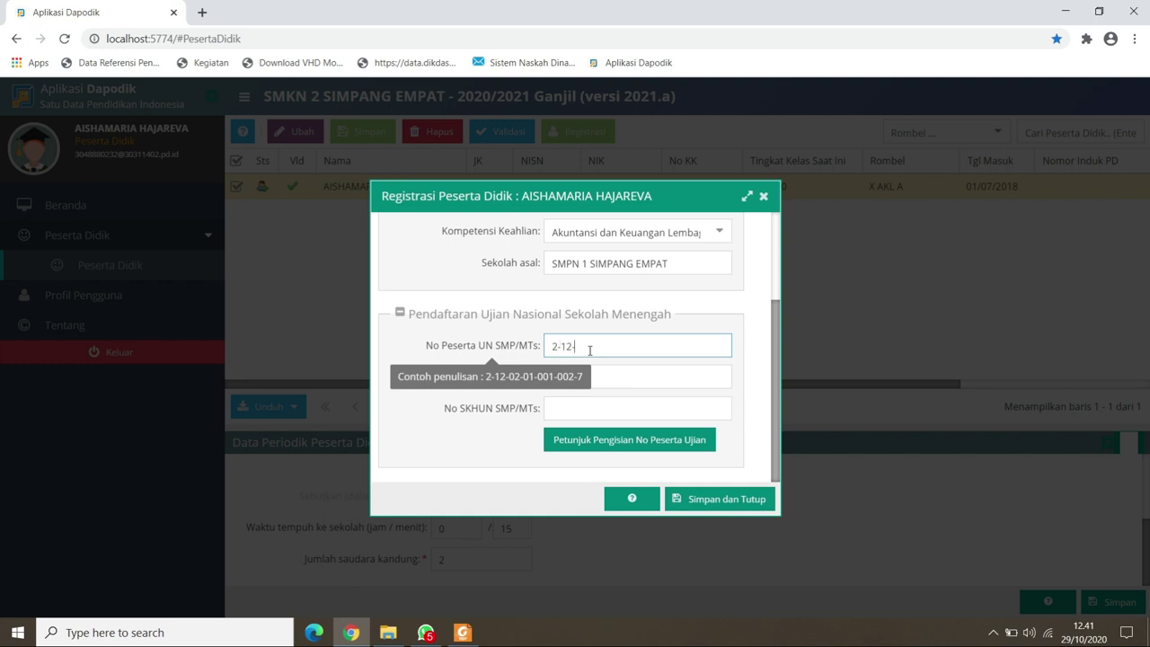
{"action": "type", "text": "-02-222222222"}
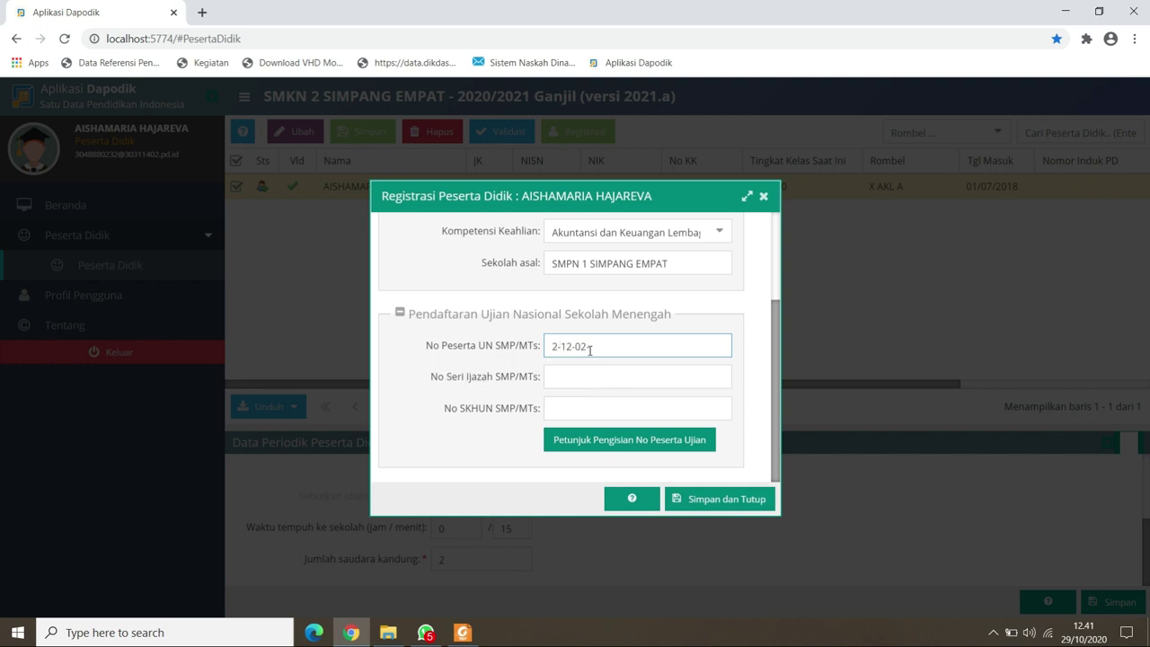
{"action": "type", "text": "222"}
{"action": "left_click", "coordinate": [588, 378]}
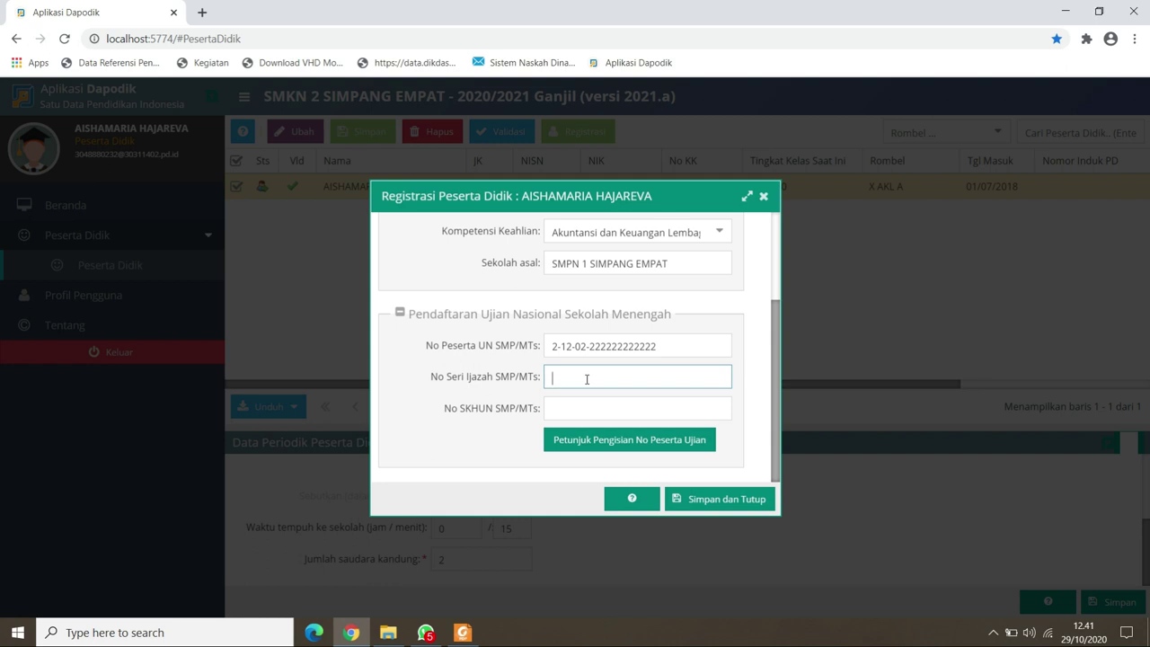
{"action": "type", "text": "2-12-02-22222222222222222222"}
{"action": "left_click", "coordinate": [587, 411]}
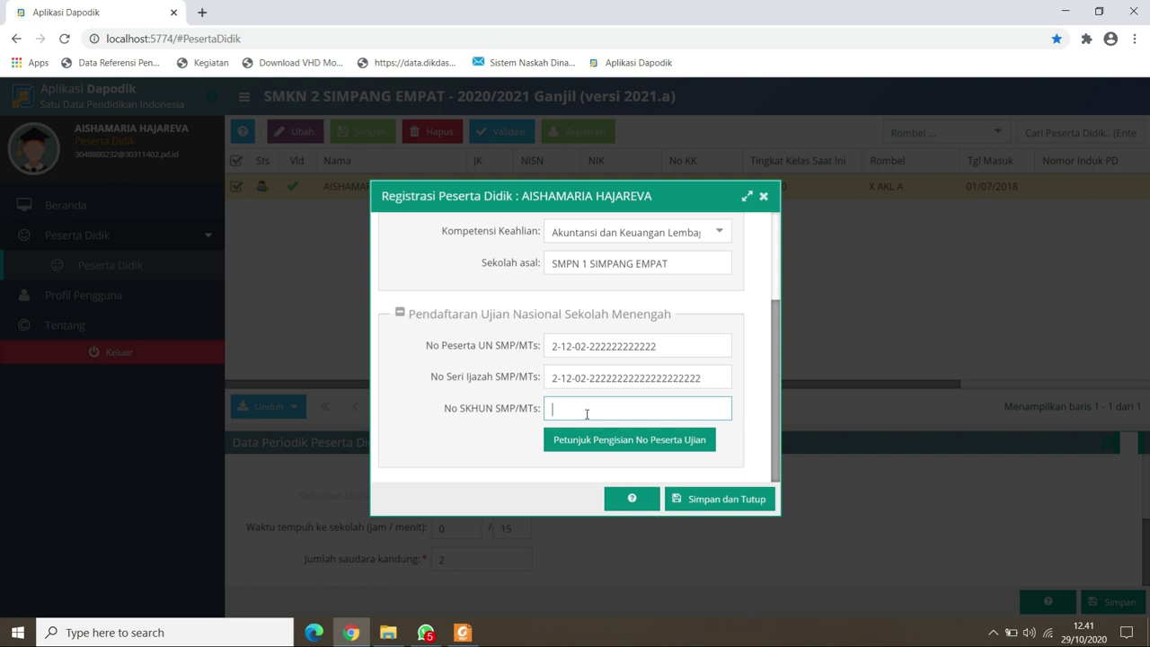
{"action": "type", "text": "123456789"}
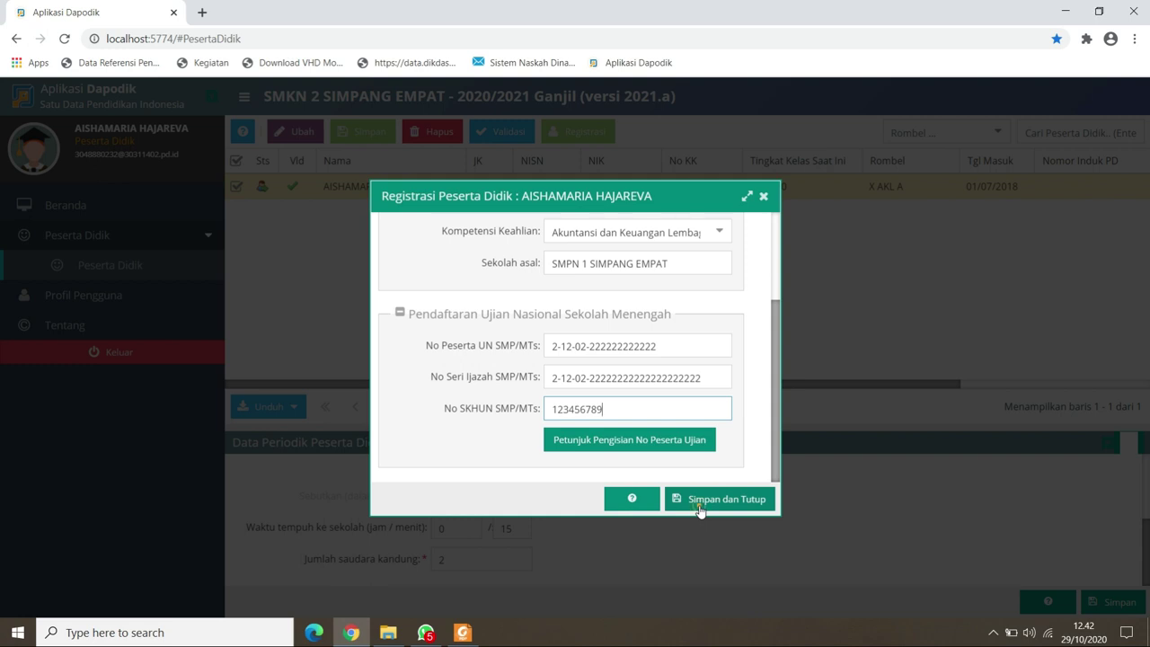
{"action": "left_click", "coordinate": [700, 506]}
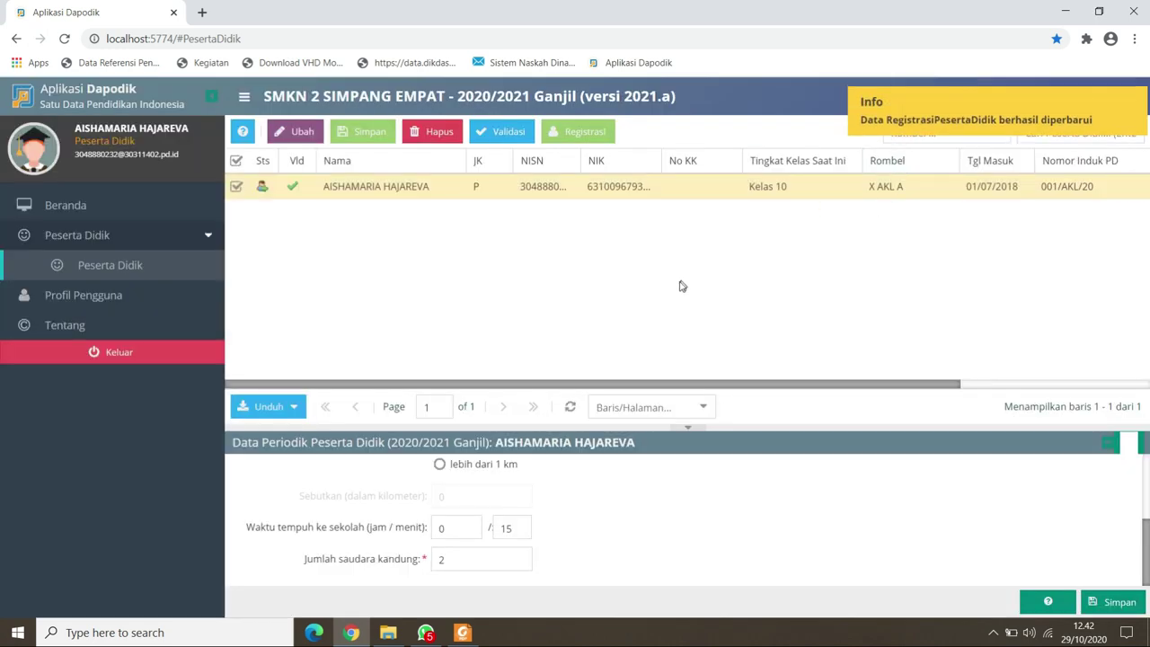
In the student's edit form, set citizenship to Indonesia and enter the family card number.
{"action": "left_click", "coordinate": [293, 131]}
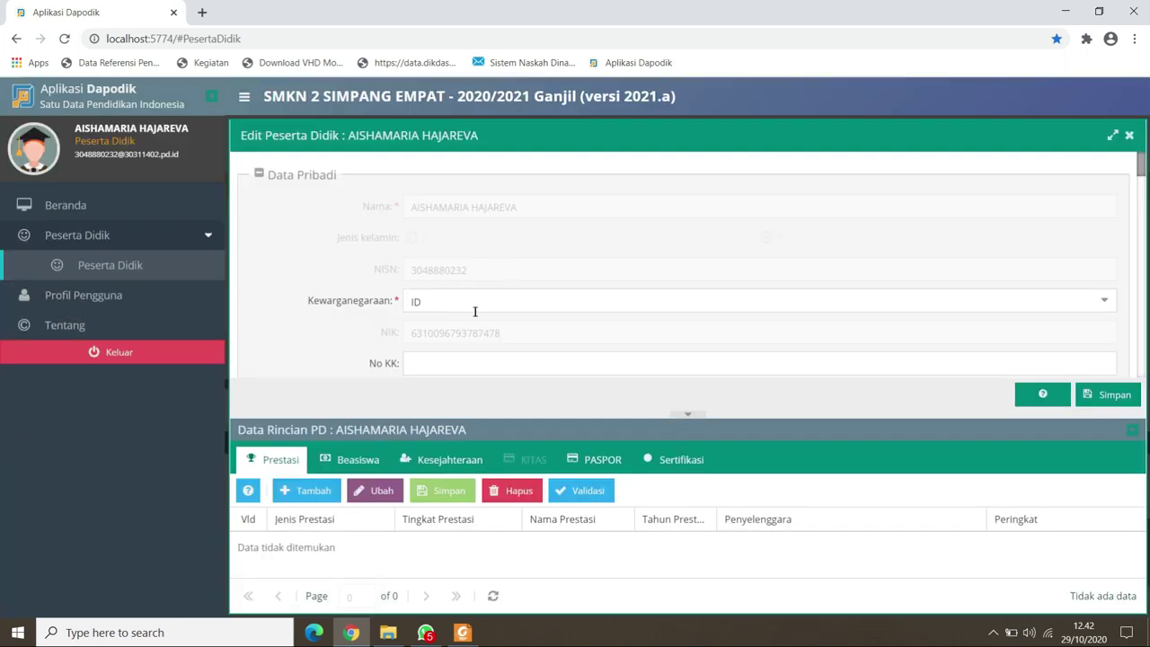
{"action": "left_click", "coordinate": [476, 305]}
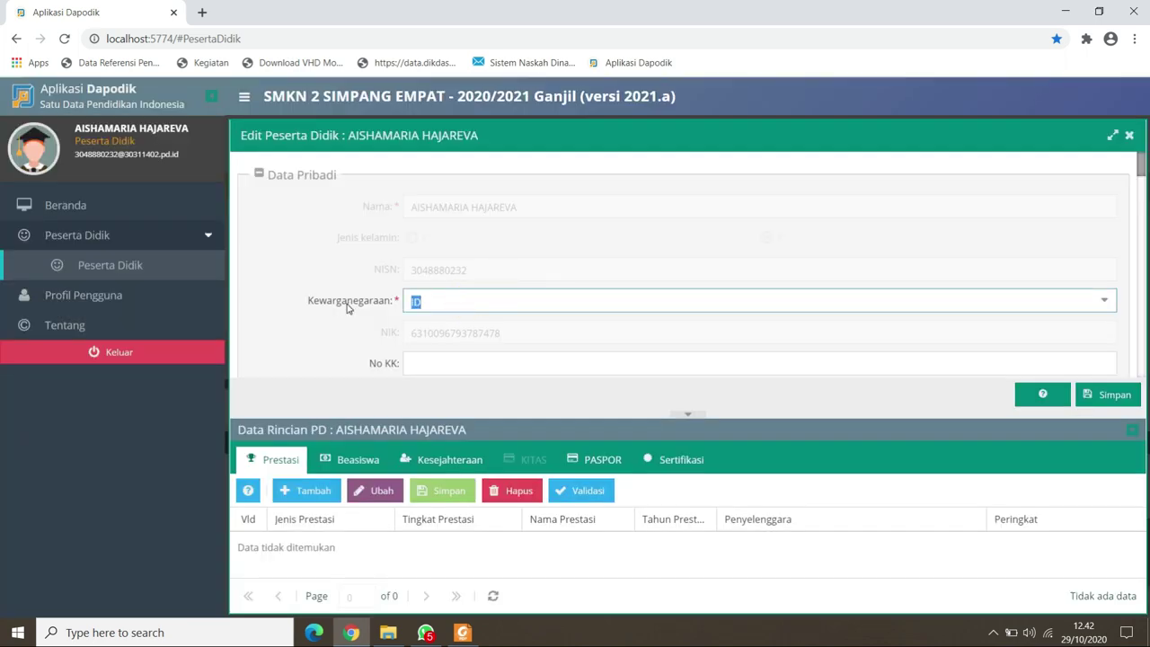
{"action": "type", "text": "s"}
{"action": "key", "text": "BackSpace"}
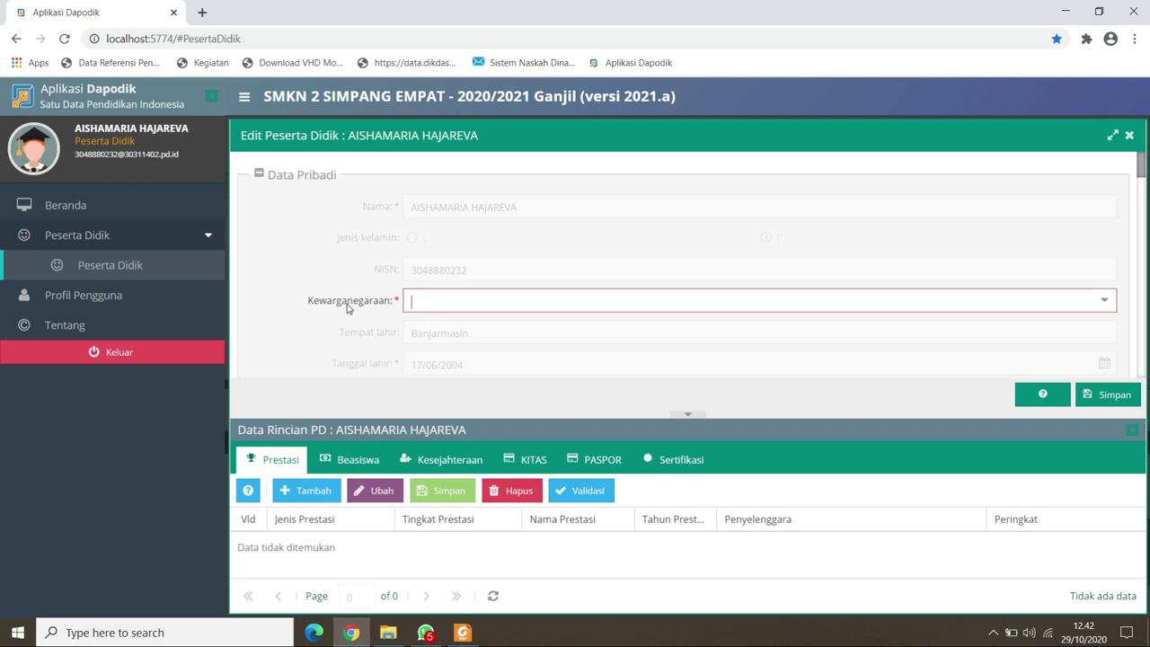
{"action": "type", "text": "indonesia"}
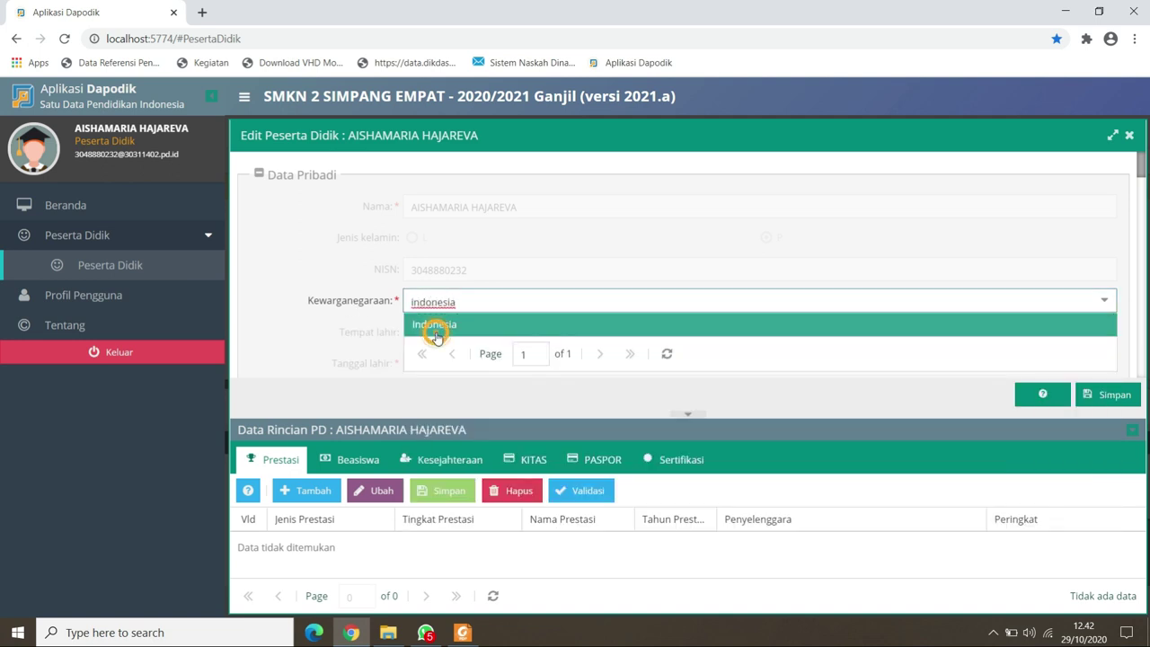
{"action": "left_click", "coordinate": [437, 334]}
{"action": "left_click", "coordinate": [491, 364]}
{"action": "type", "text": "1234567"}
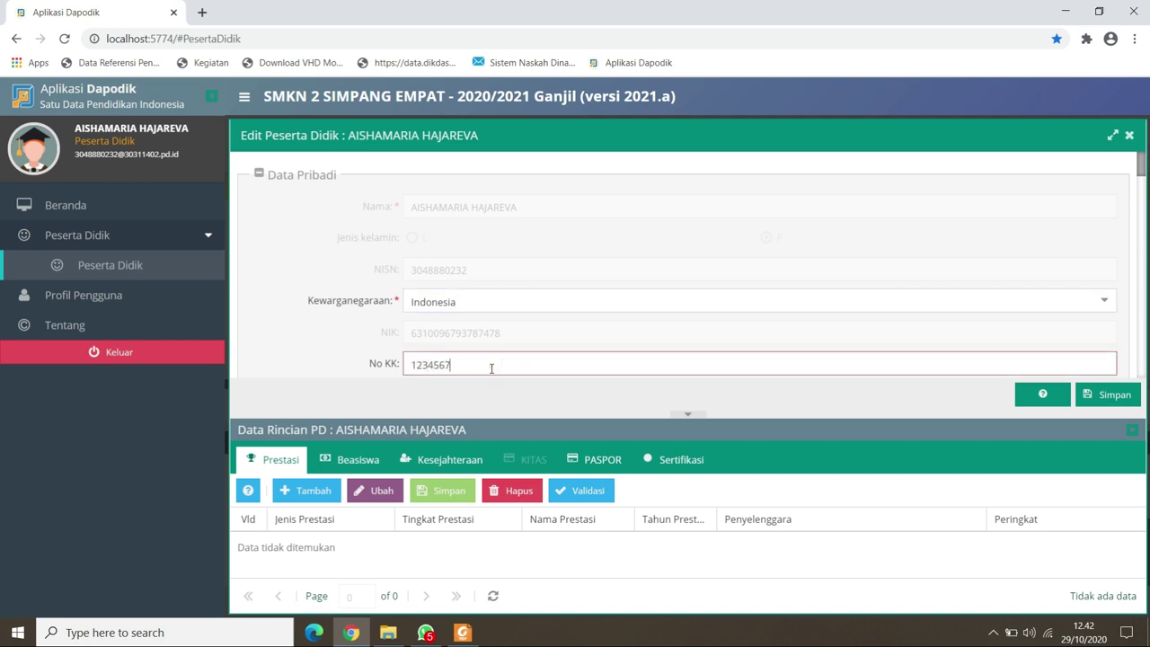
{"action": "type", "text": "890123456"}
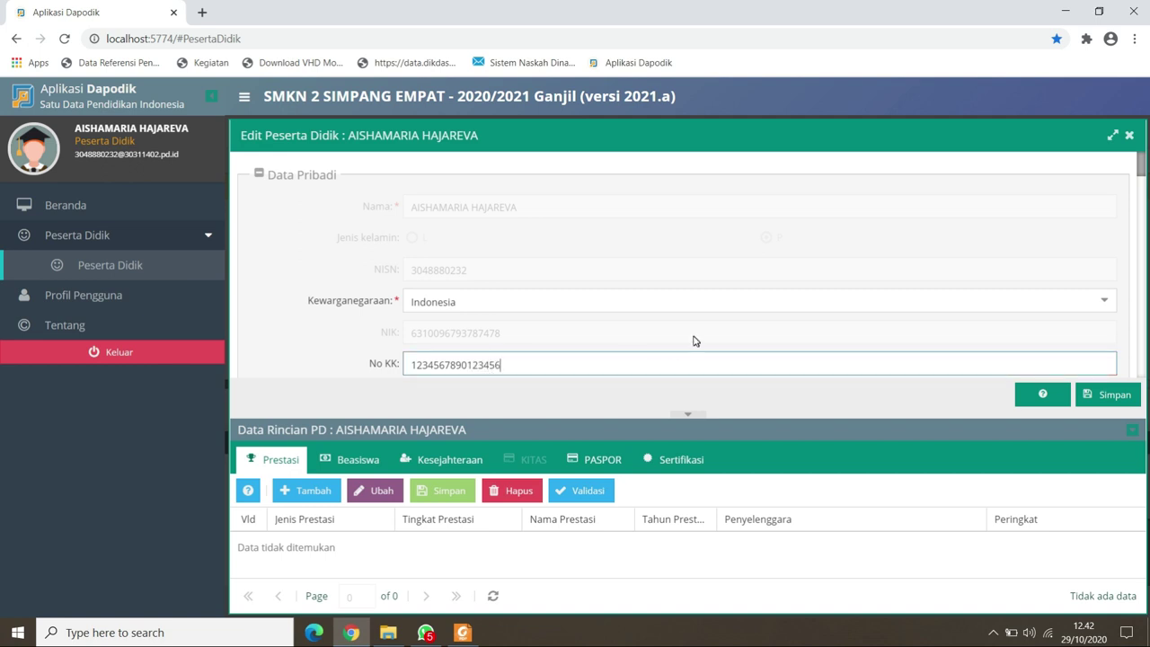
{"action": "key", "text": "Tab"}
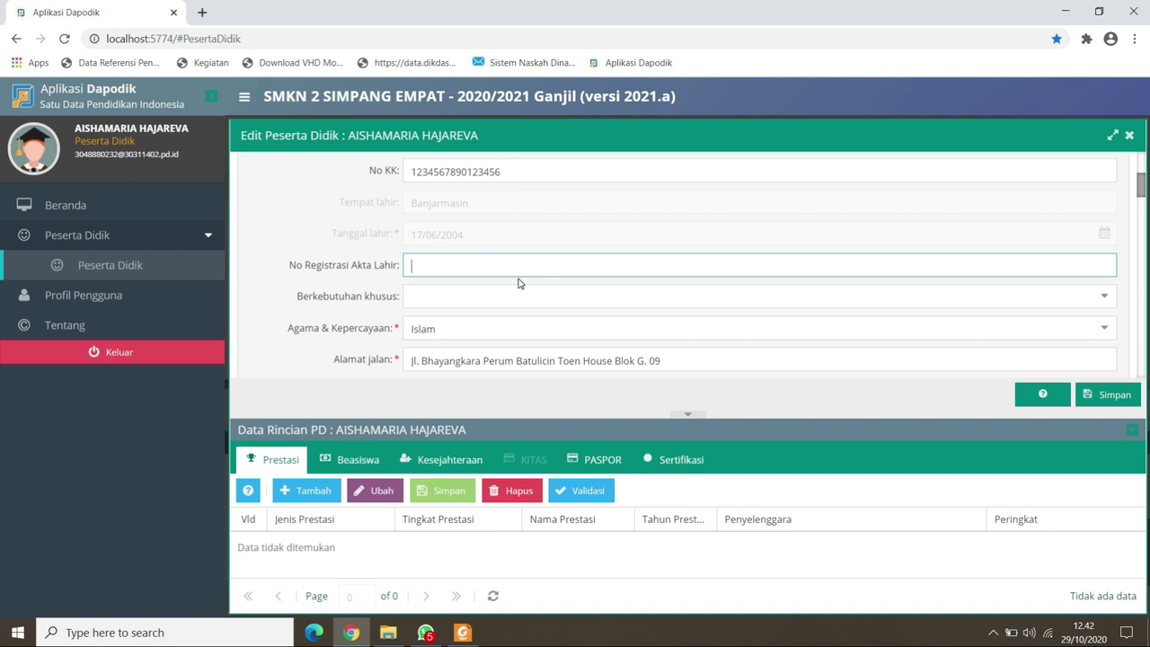
Enter the birth certificate registration number and leave special needs empty.
{"action": "key", "text": "Tab"}
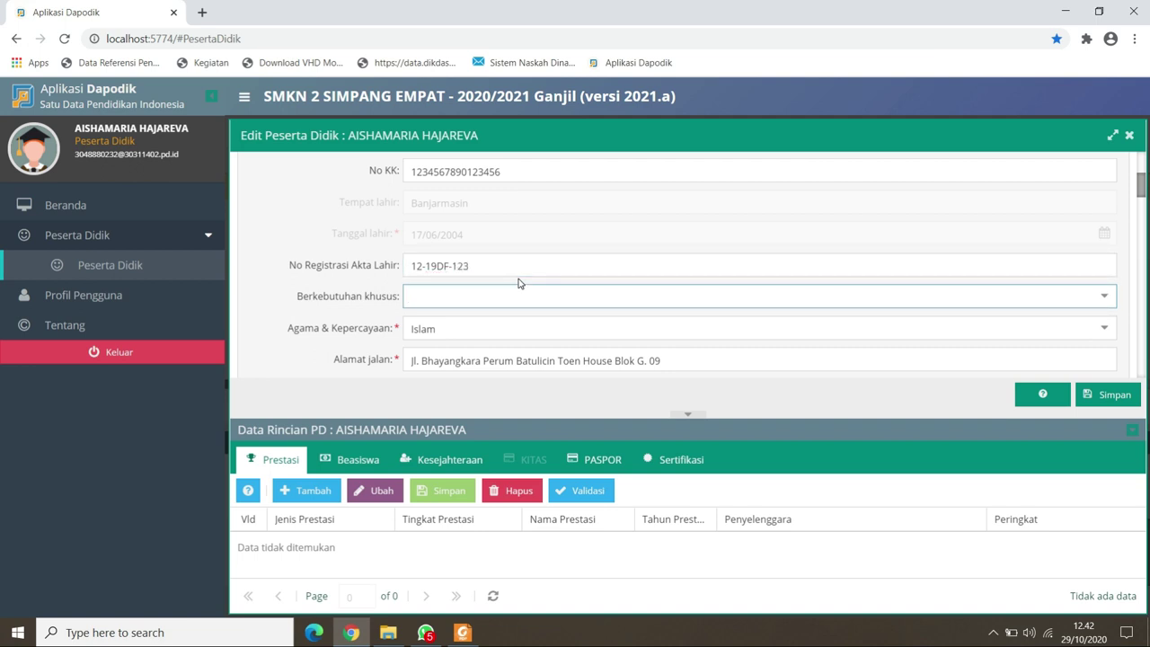
{"action": "left_click", "coordinate": [1104, 297]}
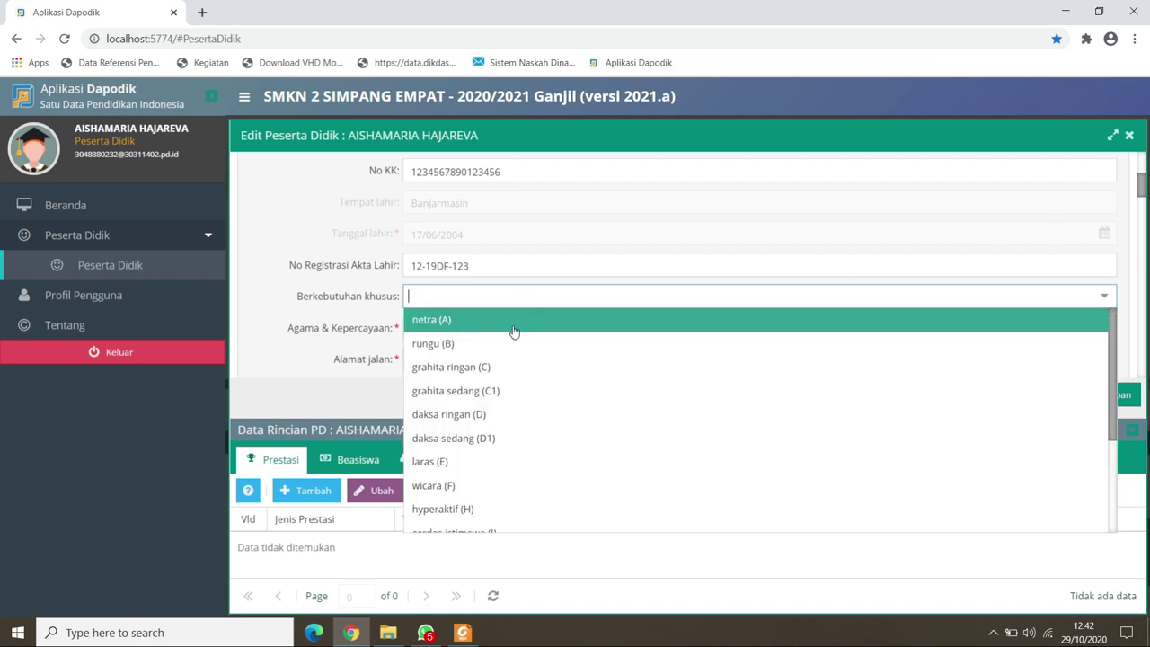
{"action": "scroll", "coordinate": [464, 464], "scroll_direction": "down", "scroll_amount": 1}
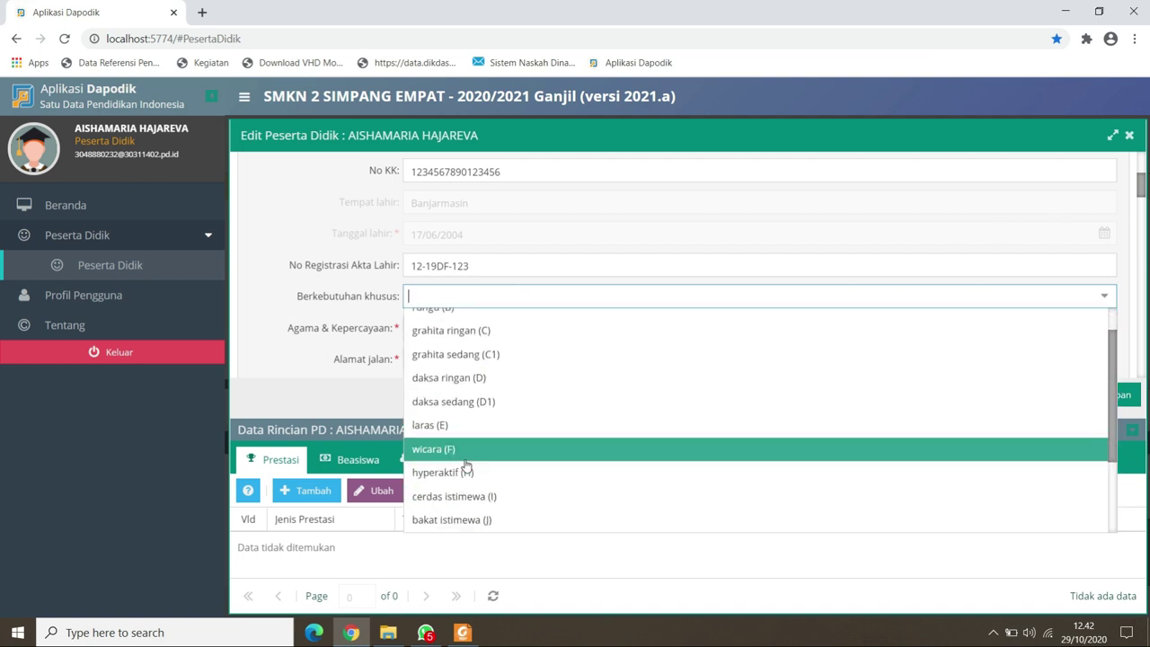
{"action": "scroll", "coordinate": [465, 470], "scroll_direction": "down", "scroll_amount": 1}
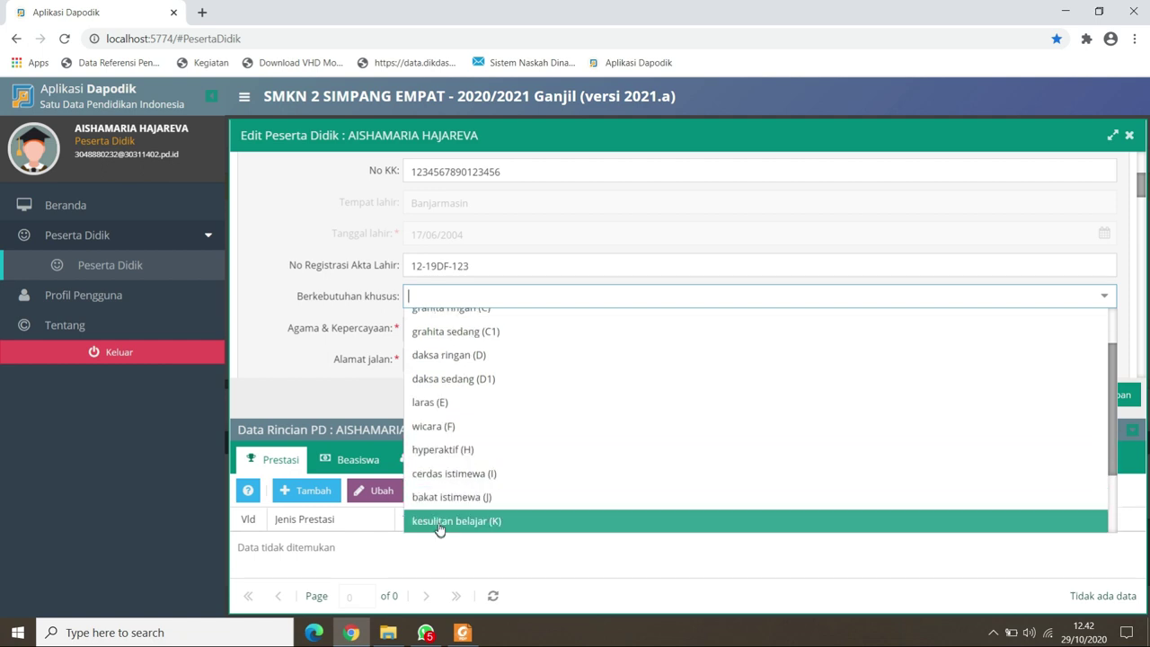
{"action": "left_click", "coordinate": [449, 474]}
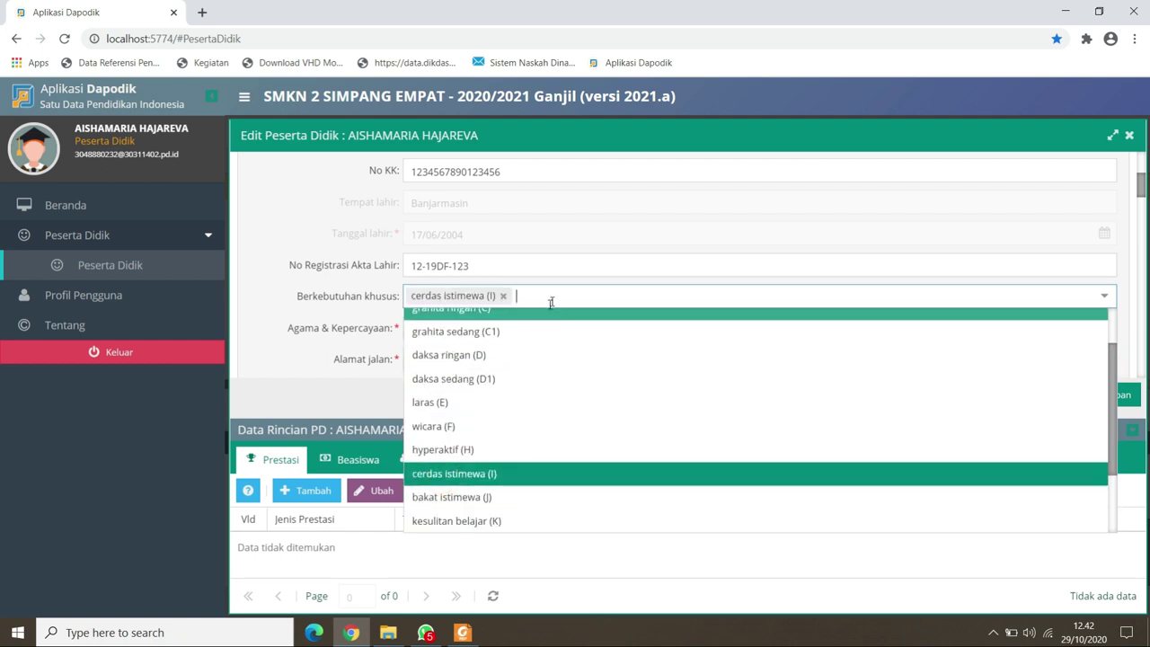
{"action": "left_click", "coordinate": [557, 289]}
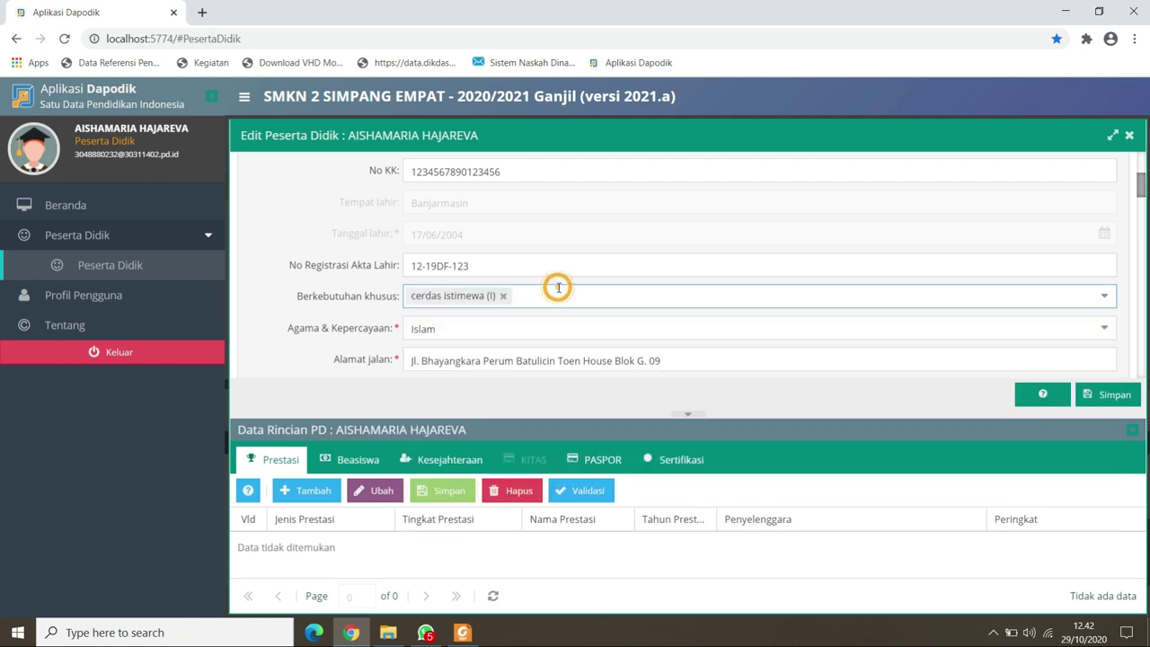
{"action": "left_click", "coordinate": [504, 297]}
Keep Islam as the student's religion.
{"action": "left_click", "coordinate": [474, 324]}
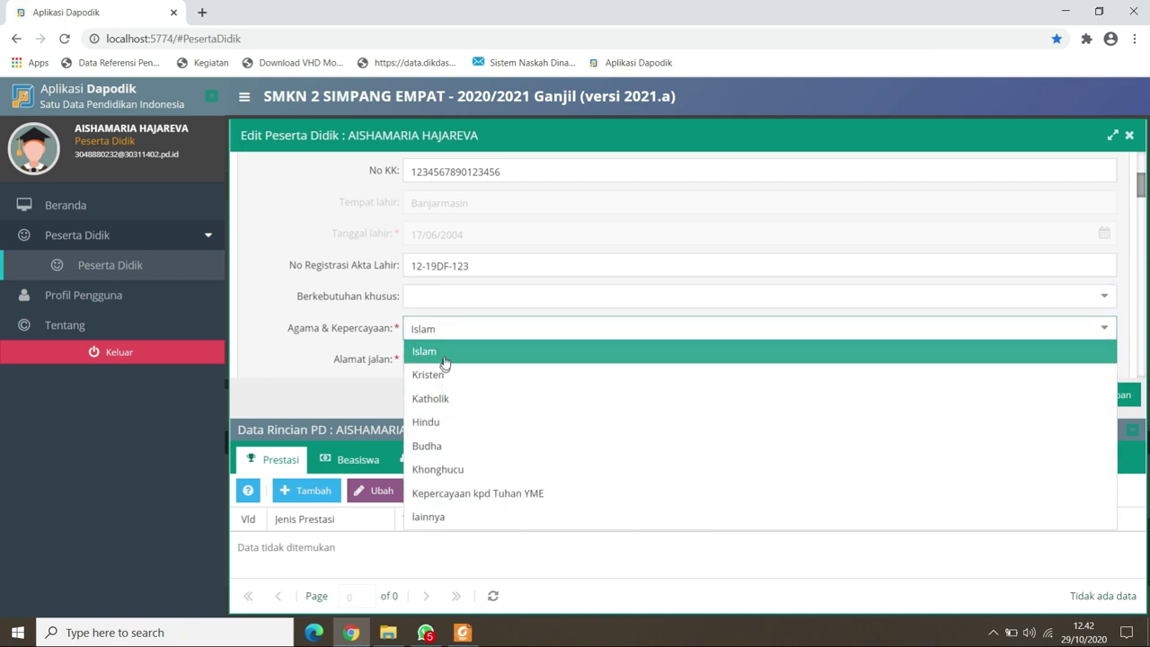
{"action": "left_click", "coordinate": [459, 328]}
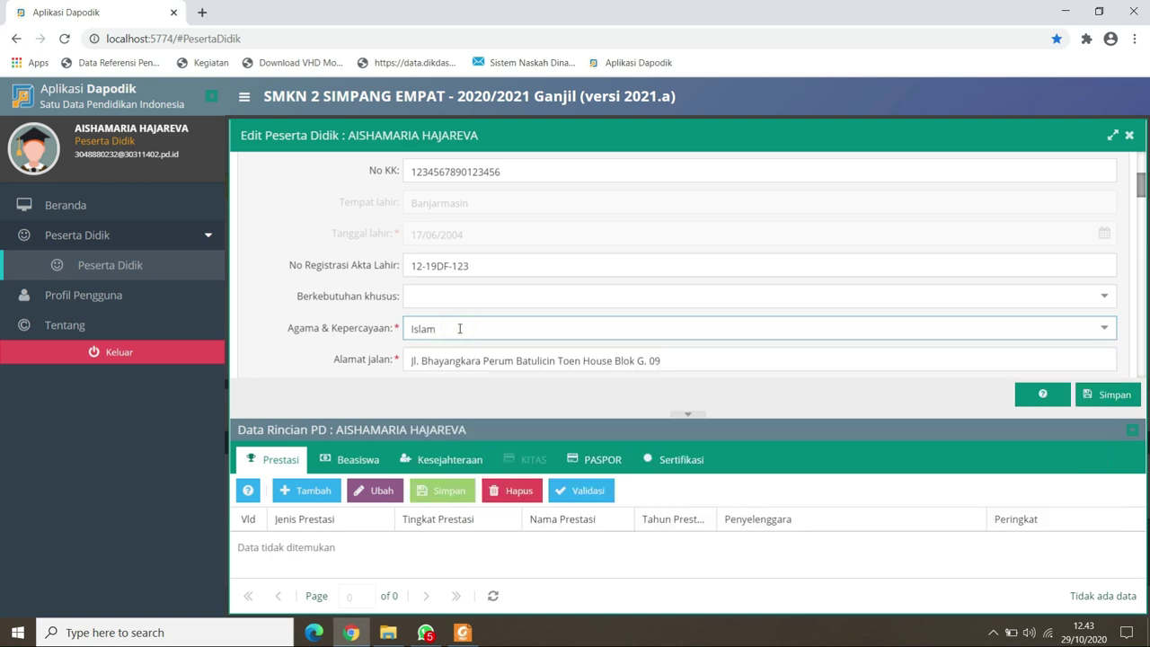
{"action": "left_click", "coordinate": [1139, 189]}
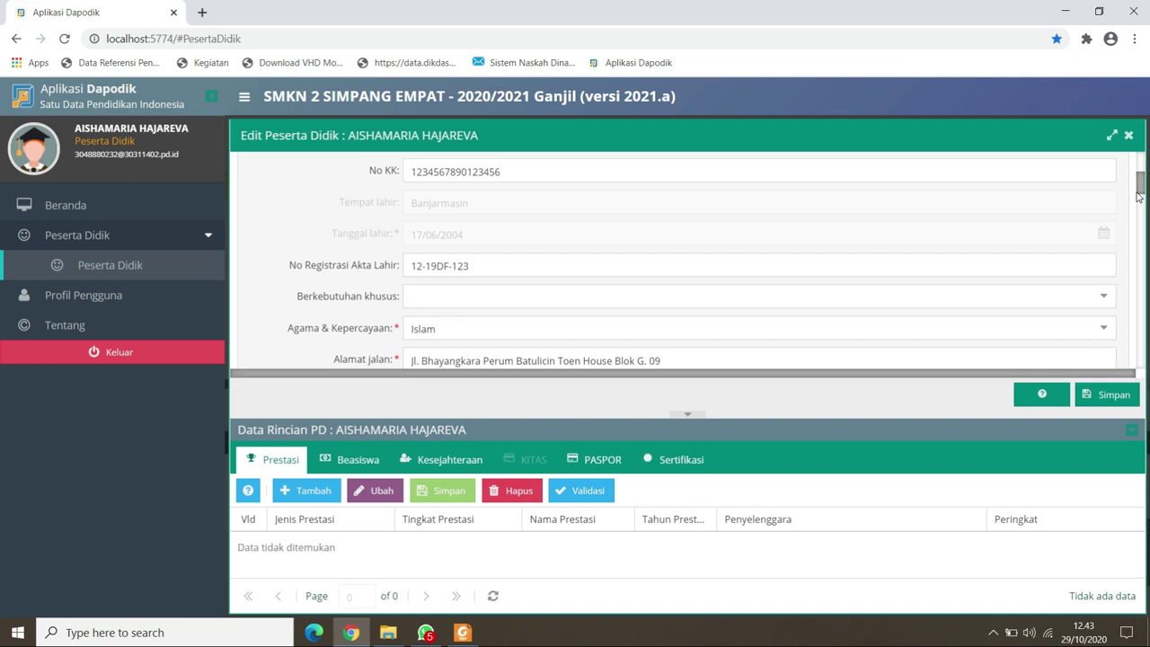
Fill in the address section with RW 02.
{"action": "left_click_drag", "start_coordinate": [1138, 196], "coordinate": [1138, 213]}
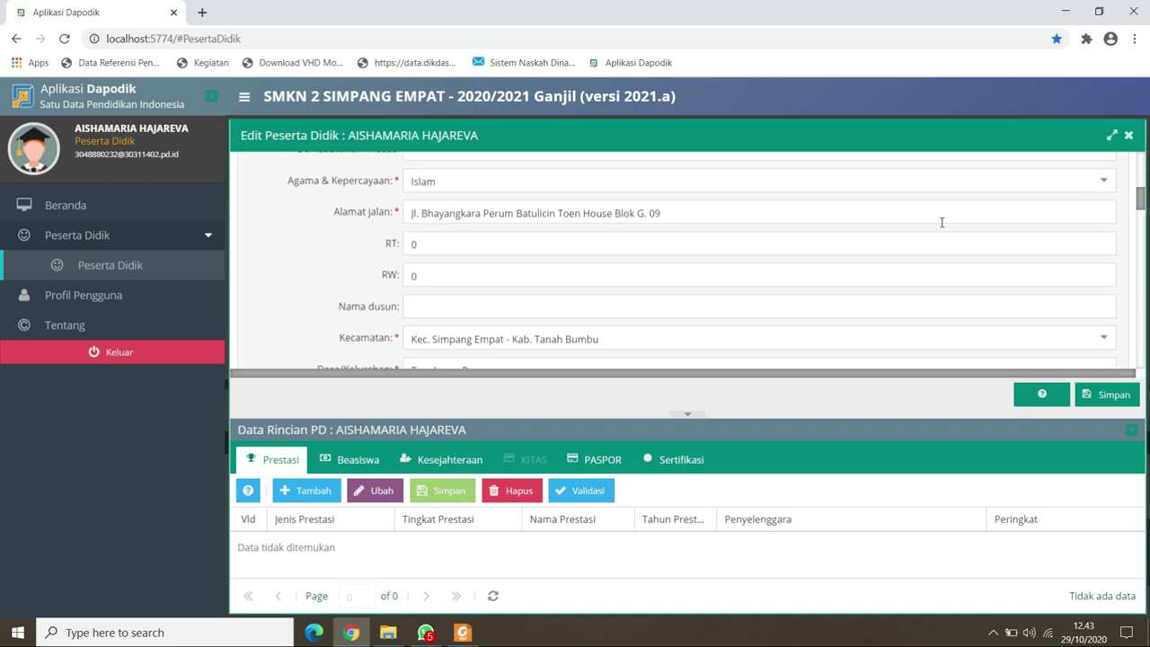
{"action": "left_click", "coordinate": [837, 217]}
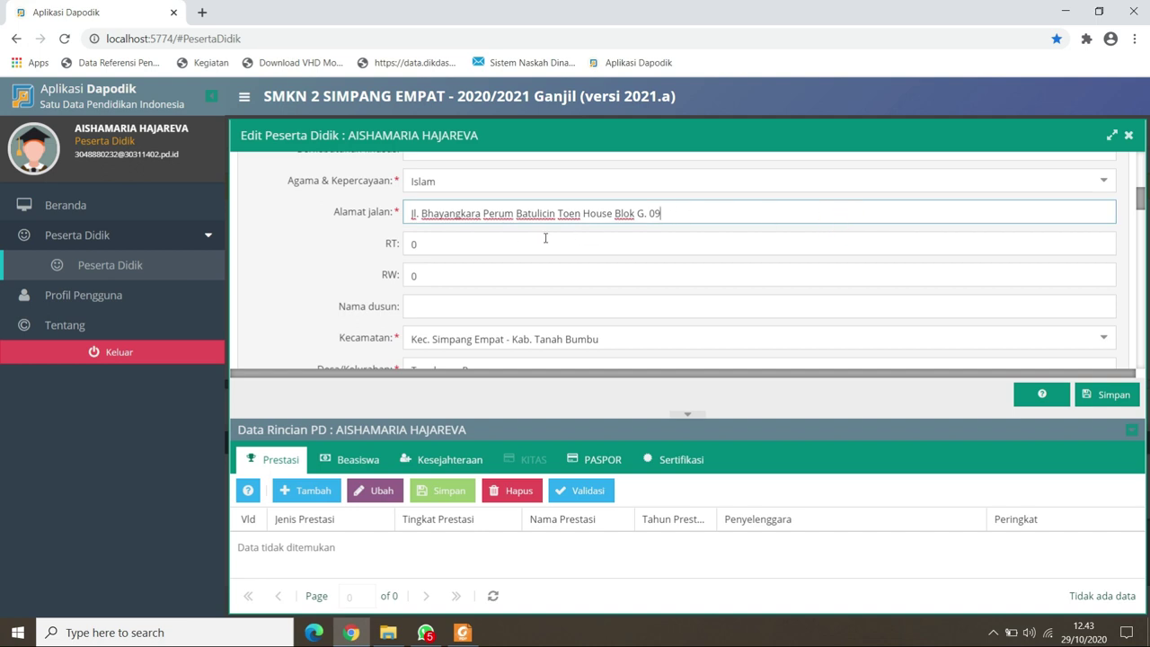
{"action": "left_click", "coordinate": [511, 249]}
{"action": "key", "text": "Tab"}
{"action": "type", "text": "02"}
{"action": "key", "text": "Tab"}
{"action": "key", "text": "Tab"}
Set Kecamatan to Kec. Kelumpang Barat - Kab. Kotabaru with village Tungkaran Pangeran.
{"action": "key", "text": "ctrl+a"}
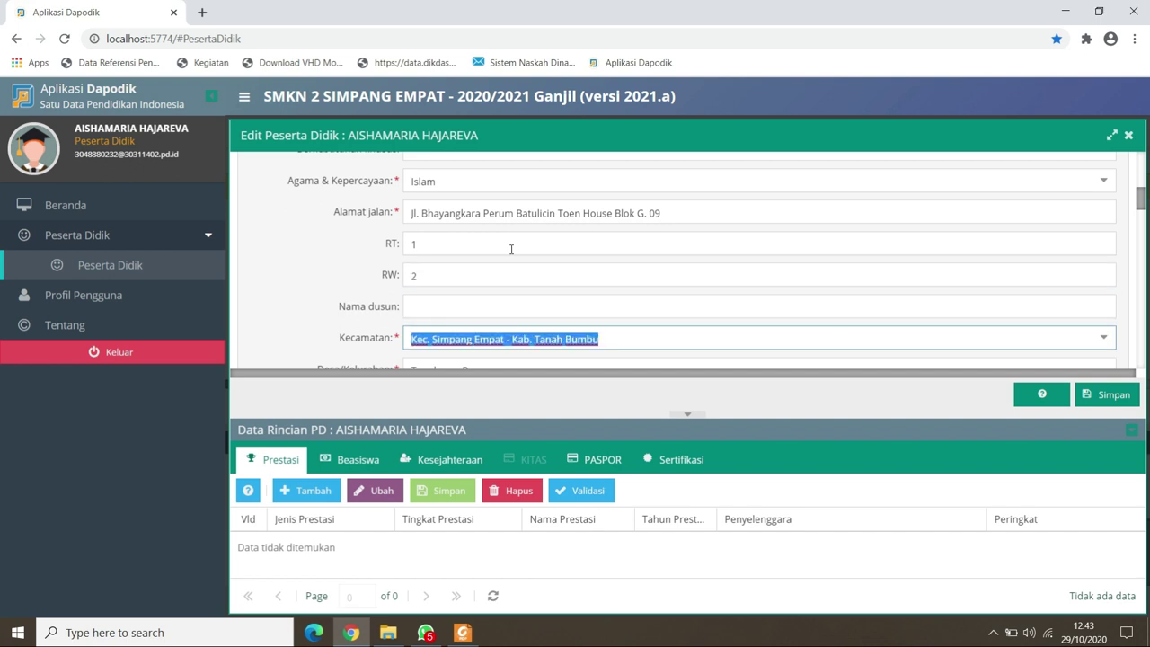
{"action": "type", "text": "batu lici"}
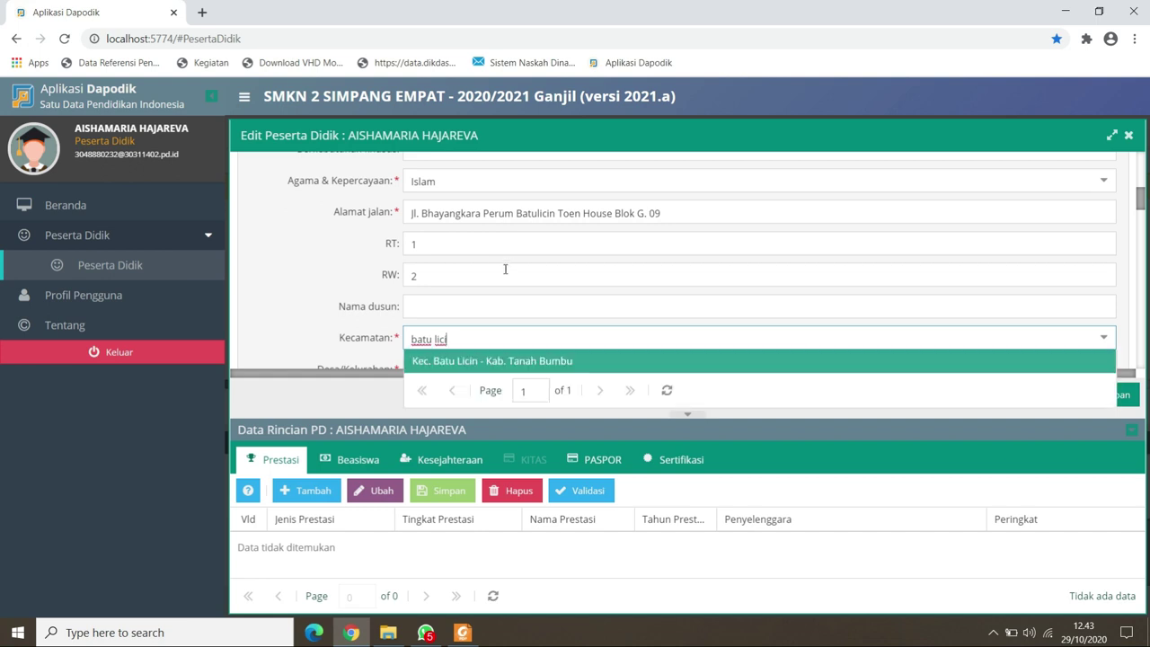
{"action": "left_click", "coordinate": [458, 361]}
{"action": "left_click_drag", "start_coordinate": [598, 320], "coordinate": [392, 327]}
{"action": "type", "text": "ke"}
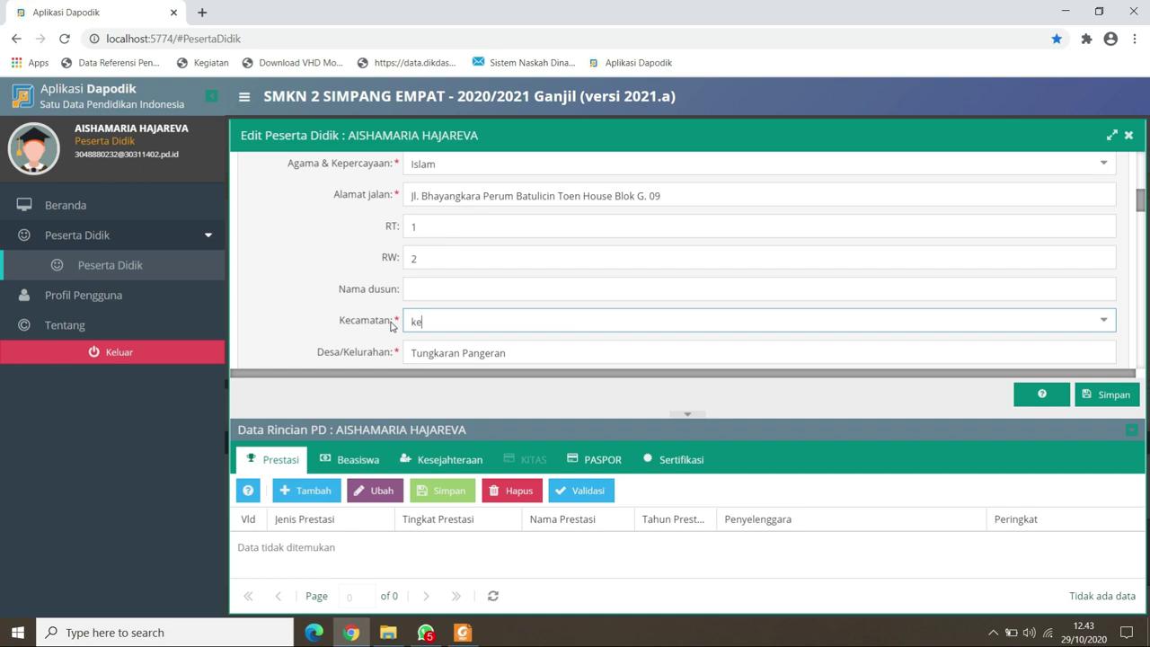
{"action": "type", "text": "lumpang barat"}
{"action": "left_click", "coordinate": [459, 343]}
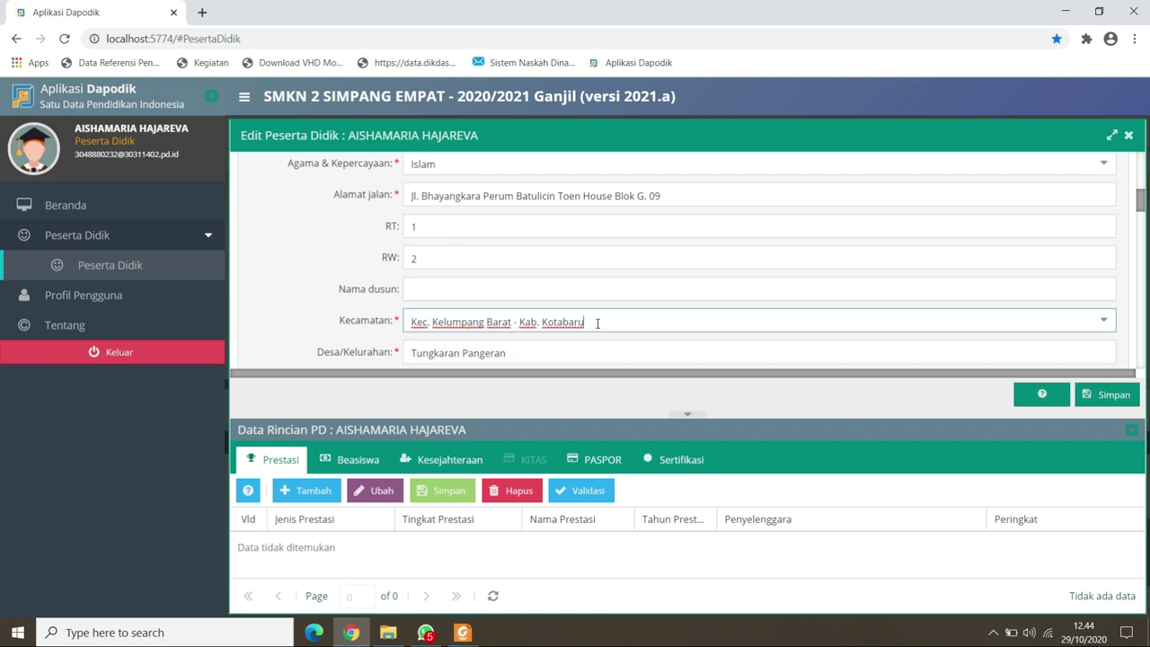
{"action": "left_click", "coordinate": [530, 354]}
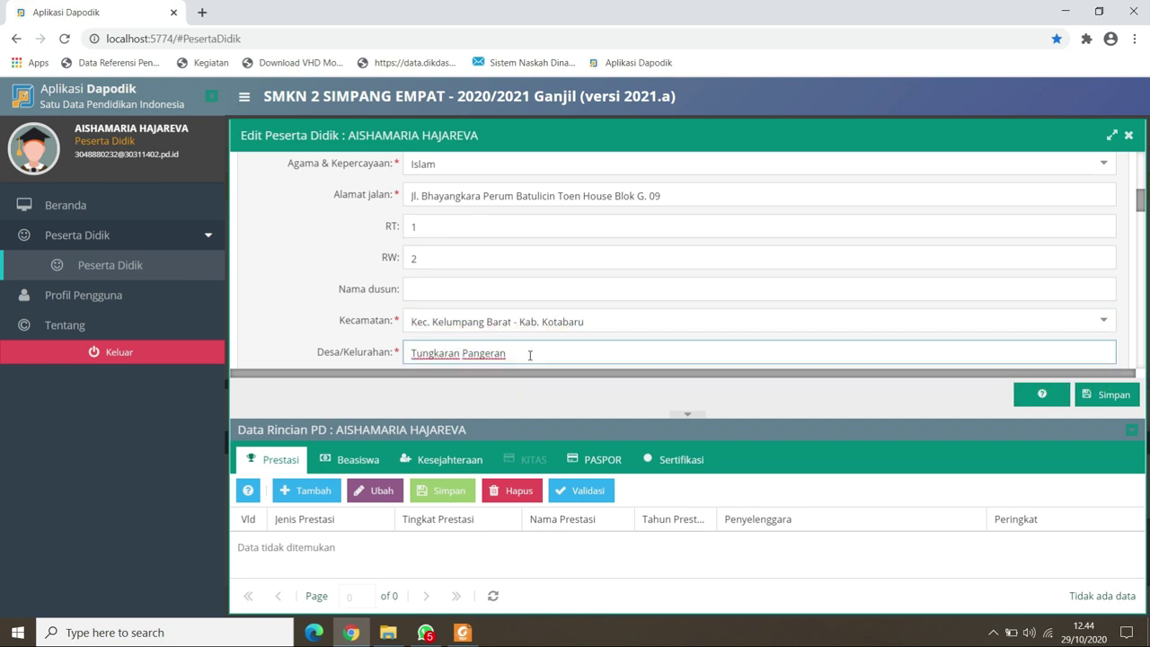
{"action": "key", "text": "Tab"}
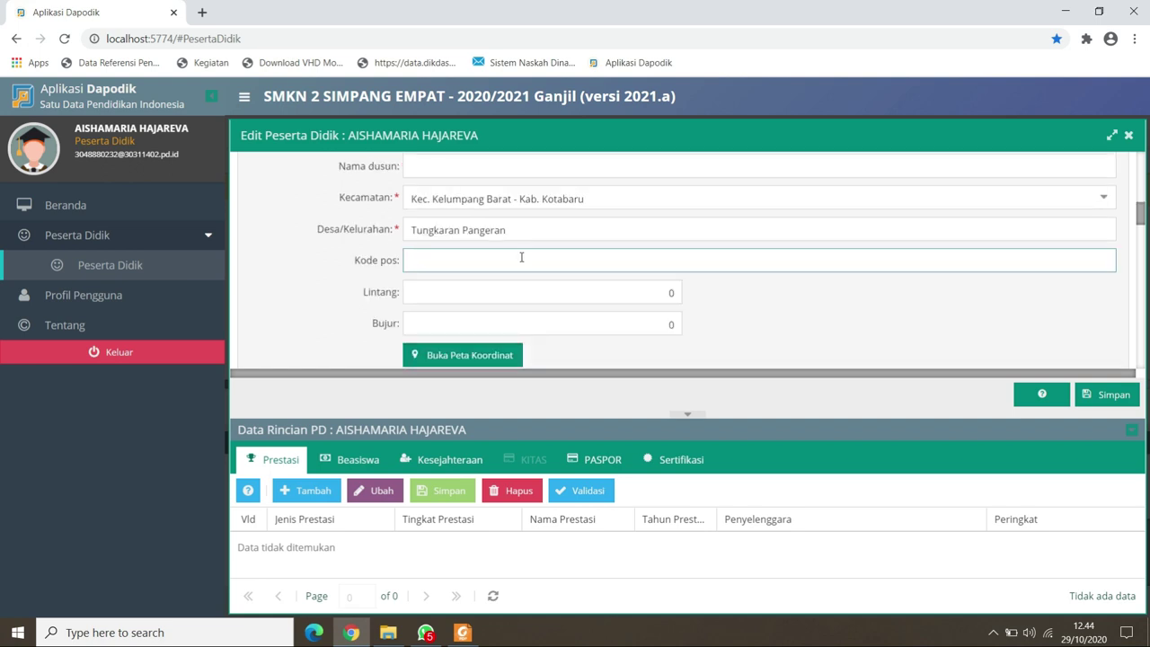
Set residence Bersama orang tua, transport Sepeda motor, and child order 2.
{"action": "key", "text": "Tab"}
{"action": "key", "text": "Tab"}
{"action": "key", "text": "Tab"}
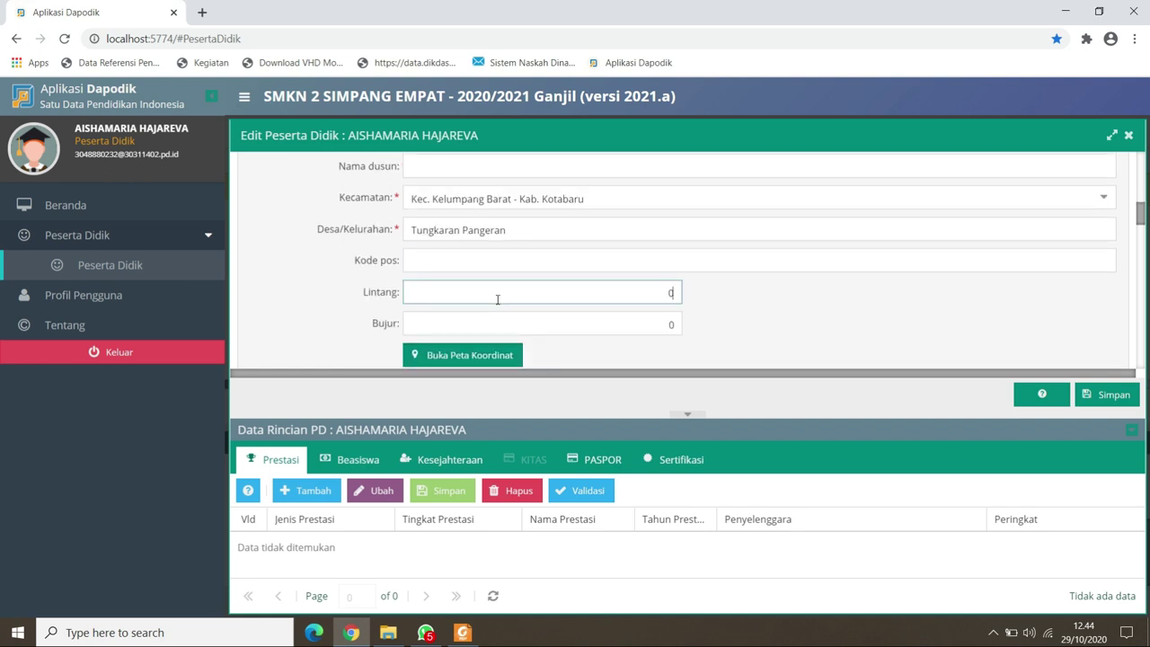
{"action": "key", "text": "Tab"}
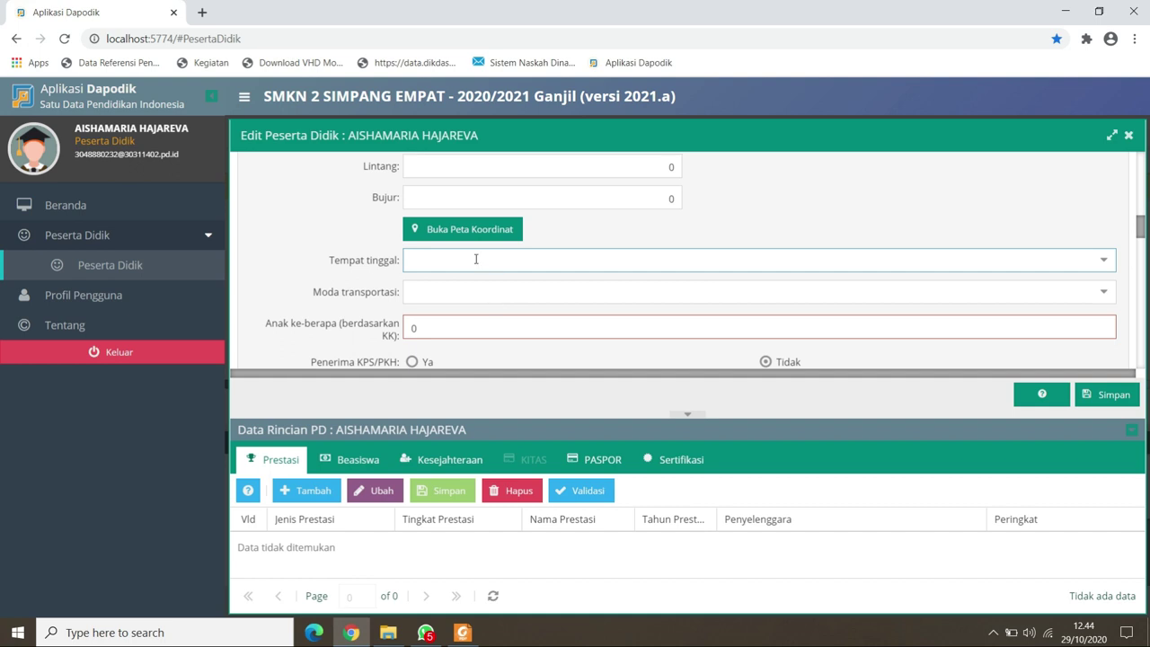
{"action": "left_click", "coordinate": [476, 259]}
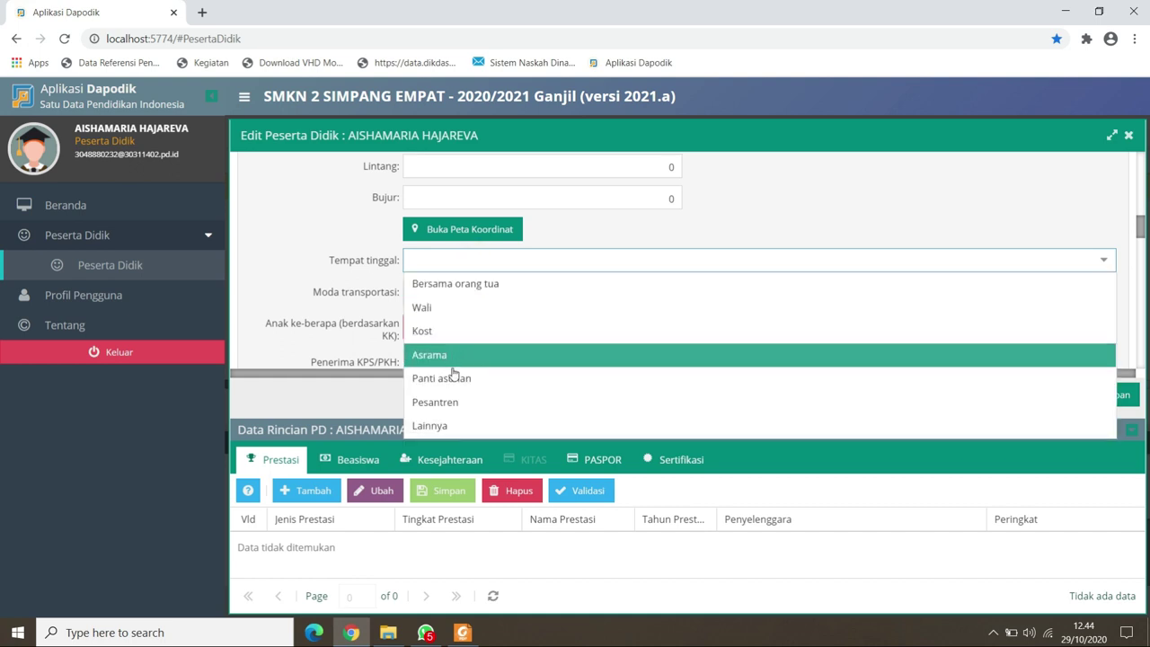
{"action": "left_click", "coordinate": [467, 284]}
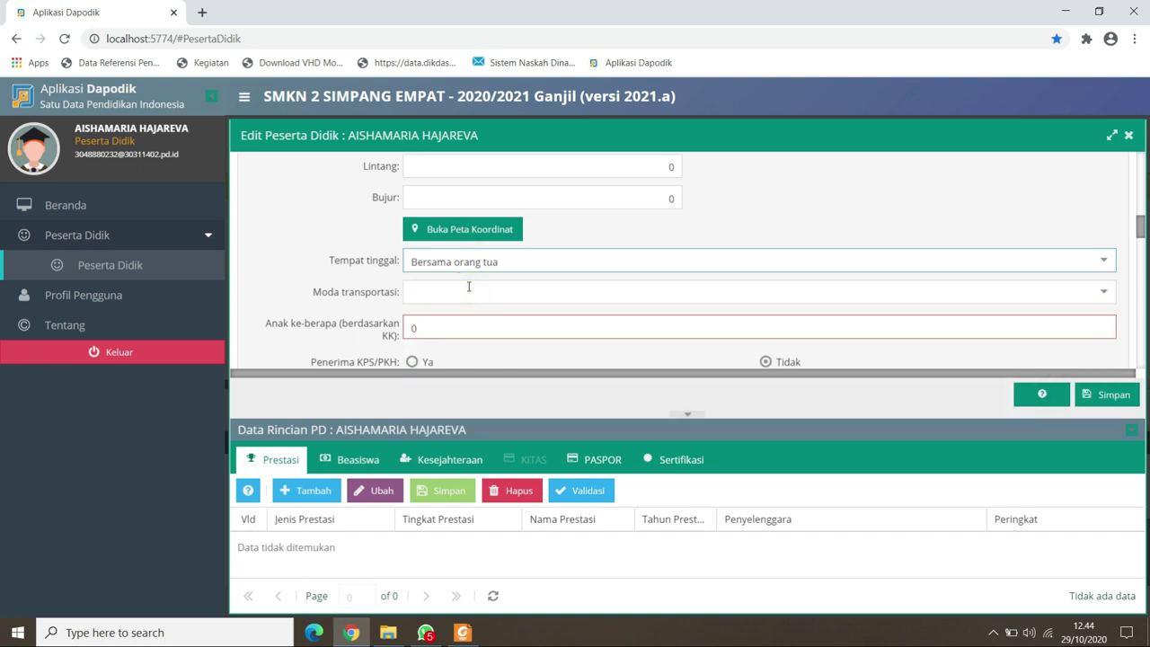
{"action": "left_click", "coordinate": [460, 292]}
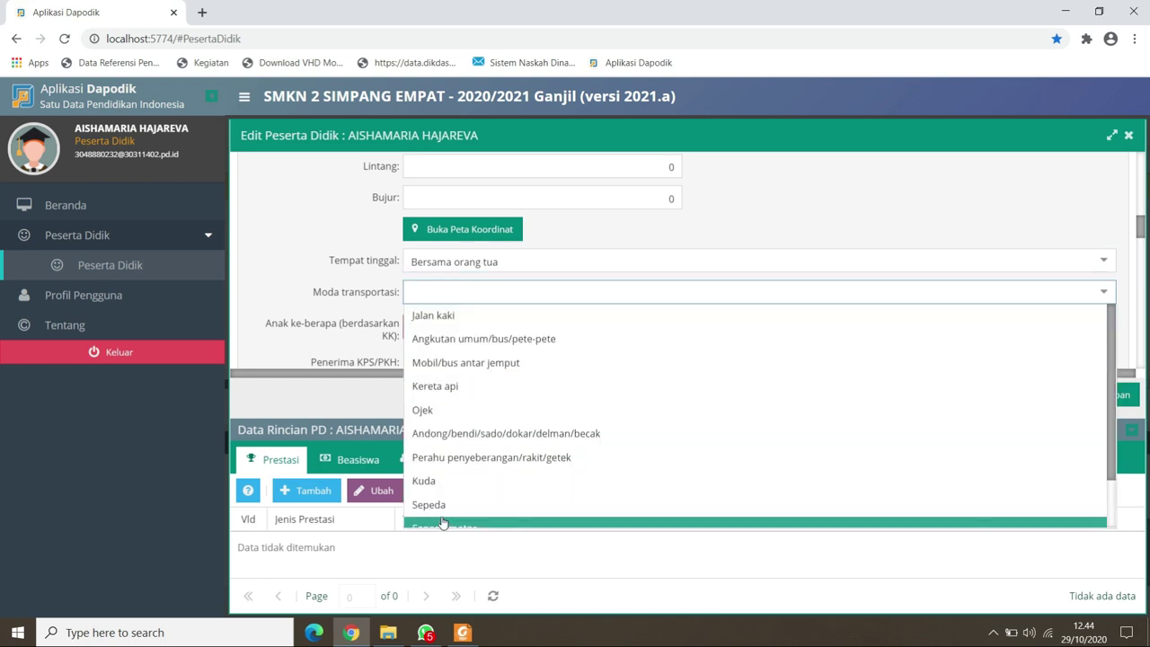
{"action": "left_click", "coordinate": [441, 521]}
{"action": "left_click", "coordinate": [456, 332]}
{"action": "type", "text": "2"}
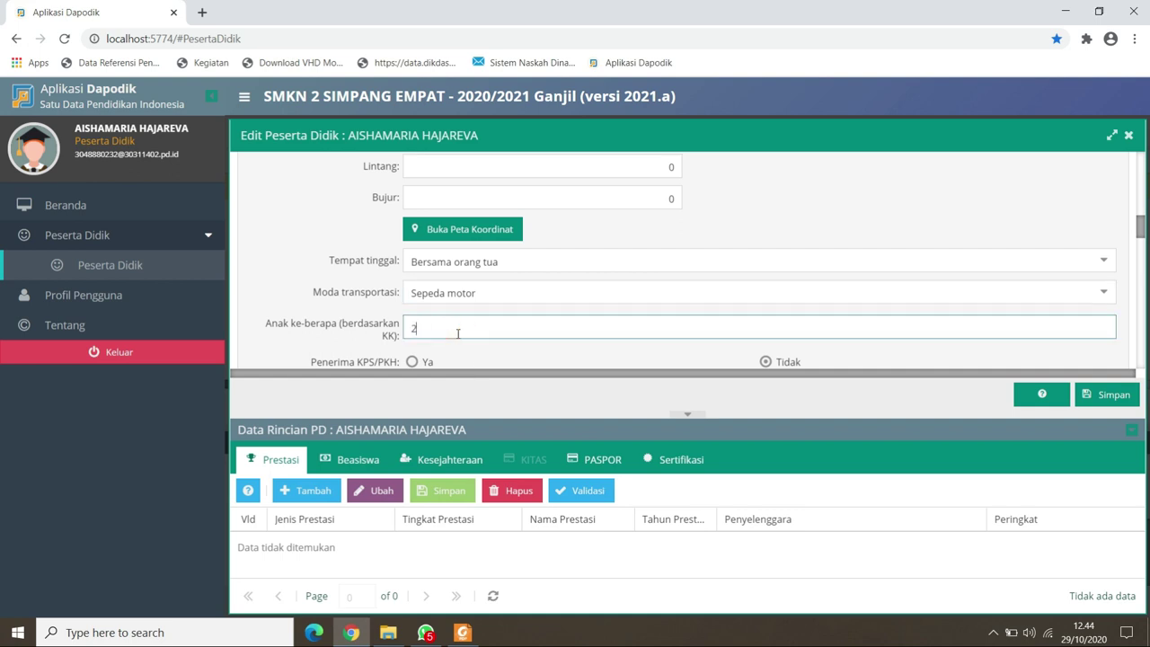
{"action": "left_click", "coordinate": [581, 316]}
{"action": "scroll", "coordinate": [581, 315], "scroll_direction": "down", "scroll_amount": 2}
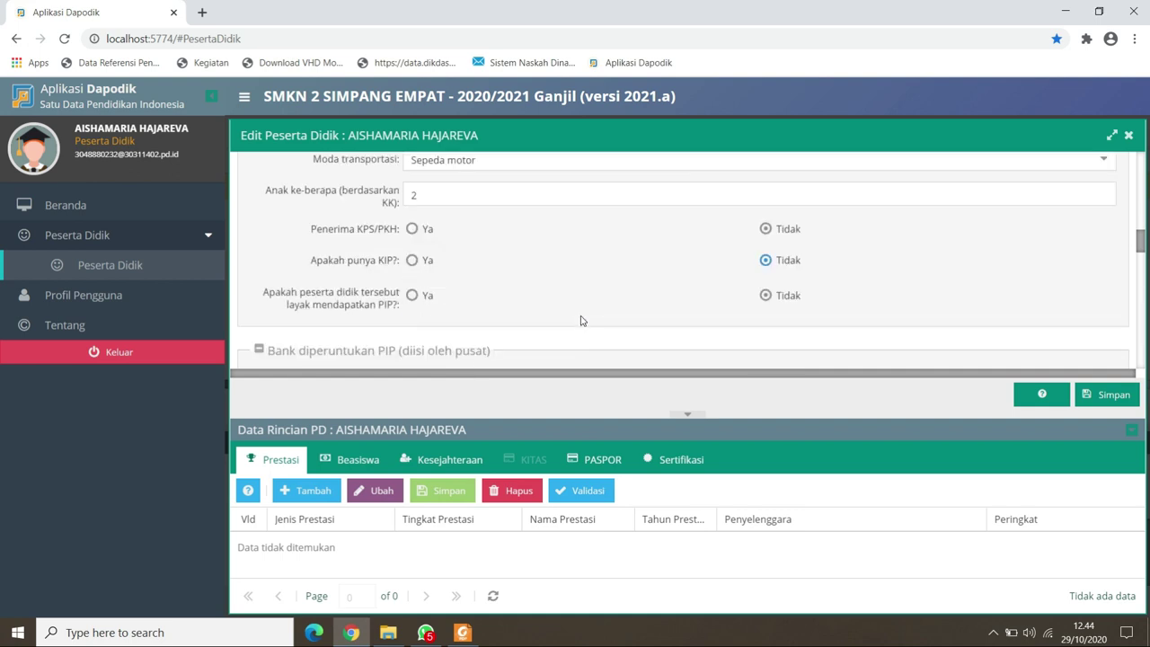
{"action": "left_click", "coordinate": [414, 261]}
{"action": "left_click", "coordinate": [765, 260]}
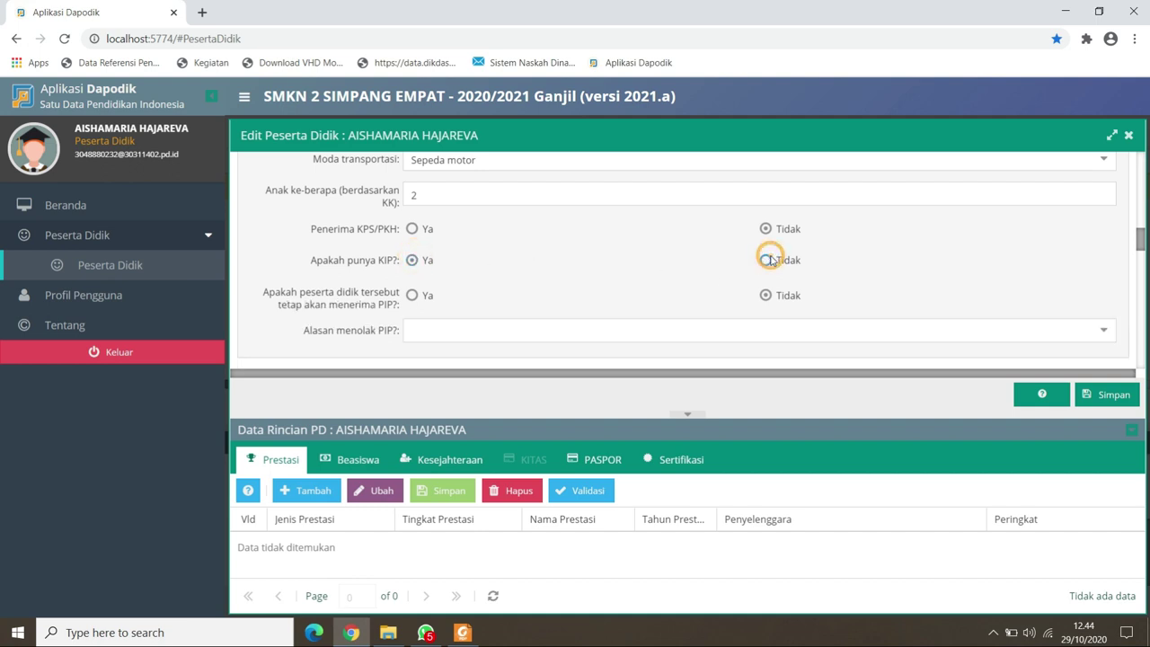
{"action": "left_click", "coordinate": [414, 261]}
{"action": "left_click", "coordinate": [764, 261]}
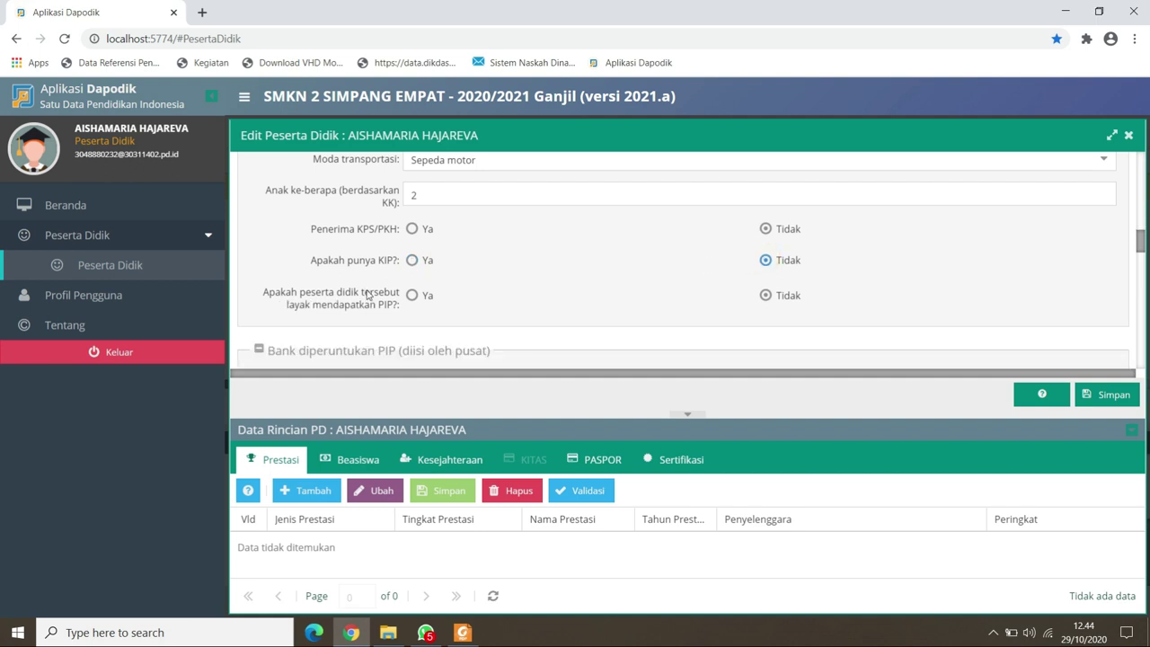
{"action": "left_click", "coordinate": [411, 296]}
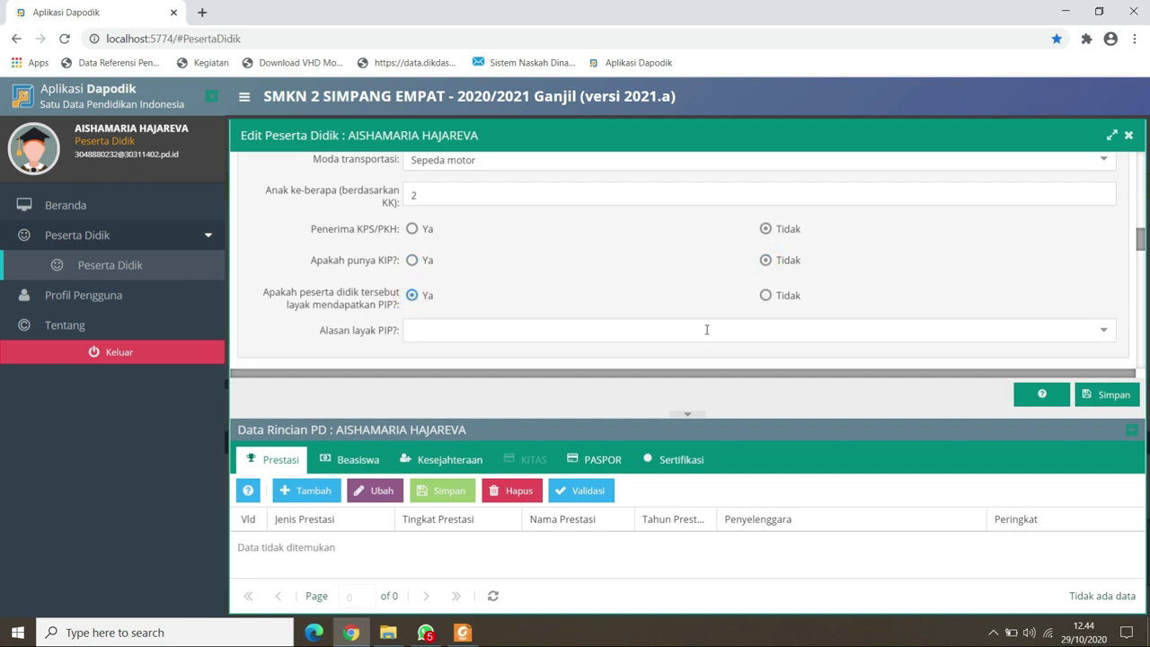
{"action": "left_click", "coordinate": [1104, 335]}
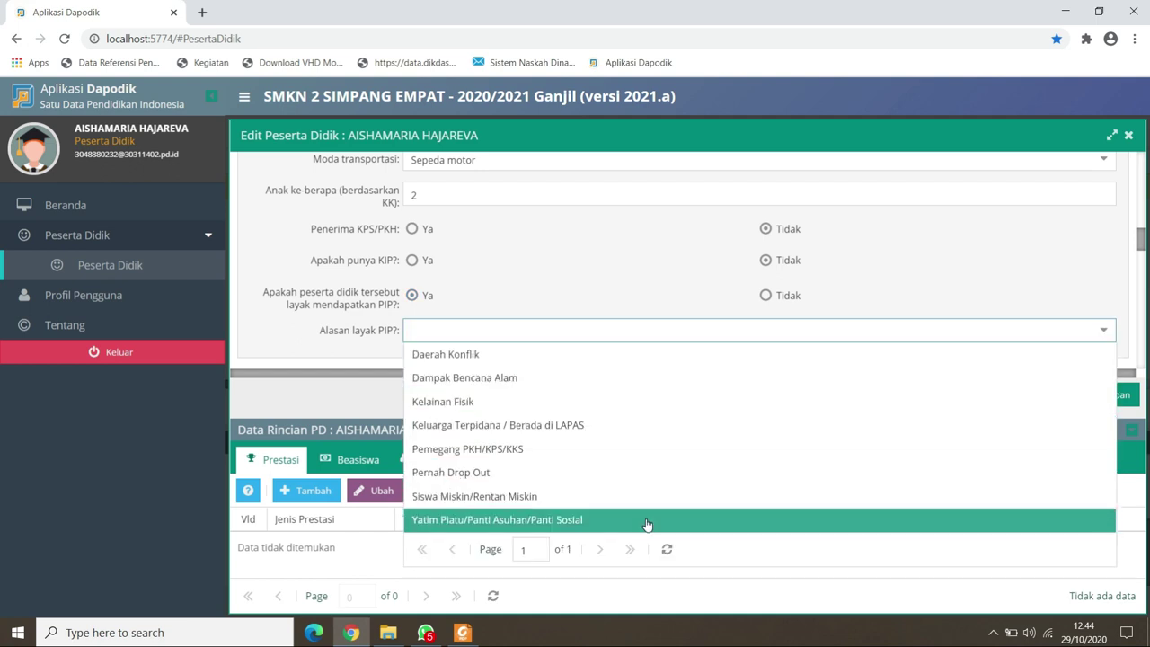
{"action": "left_click", "coordinate": [647, 521]}
{"action": "left_click", "coordinate": [1104, 331]}
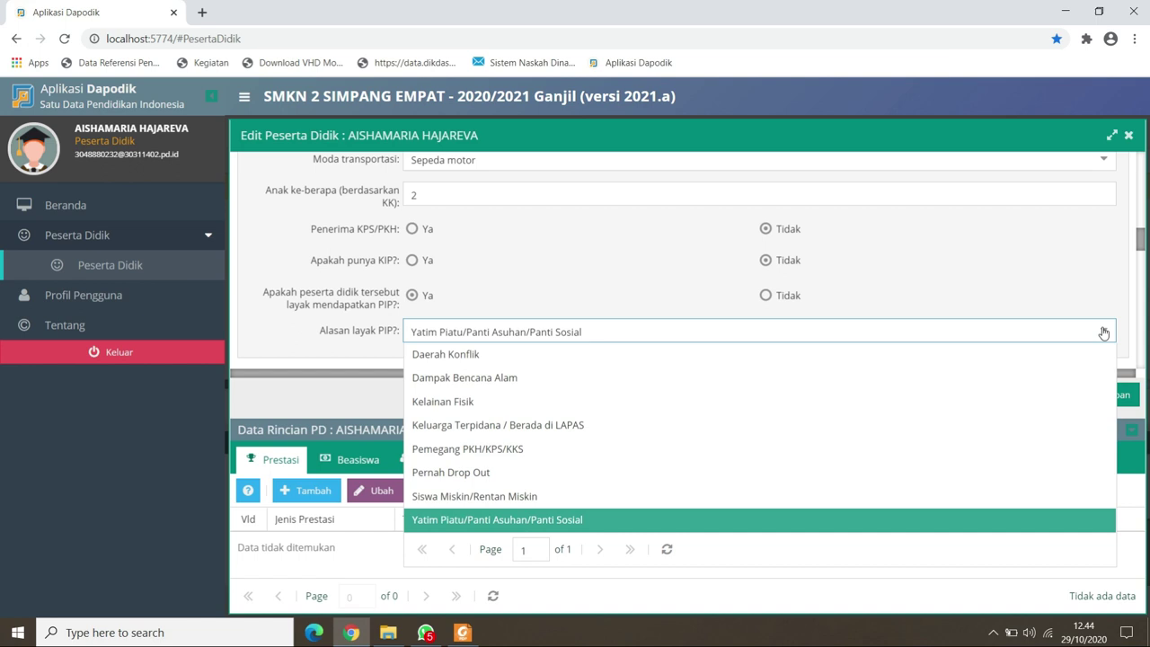
{"action": "left_click", "coordinate": [765, 295]}
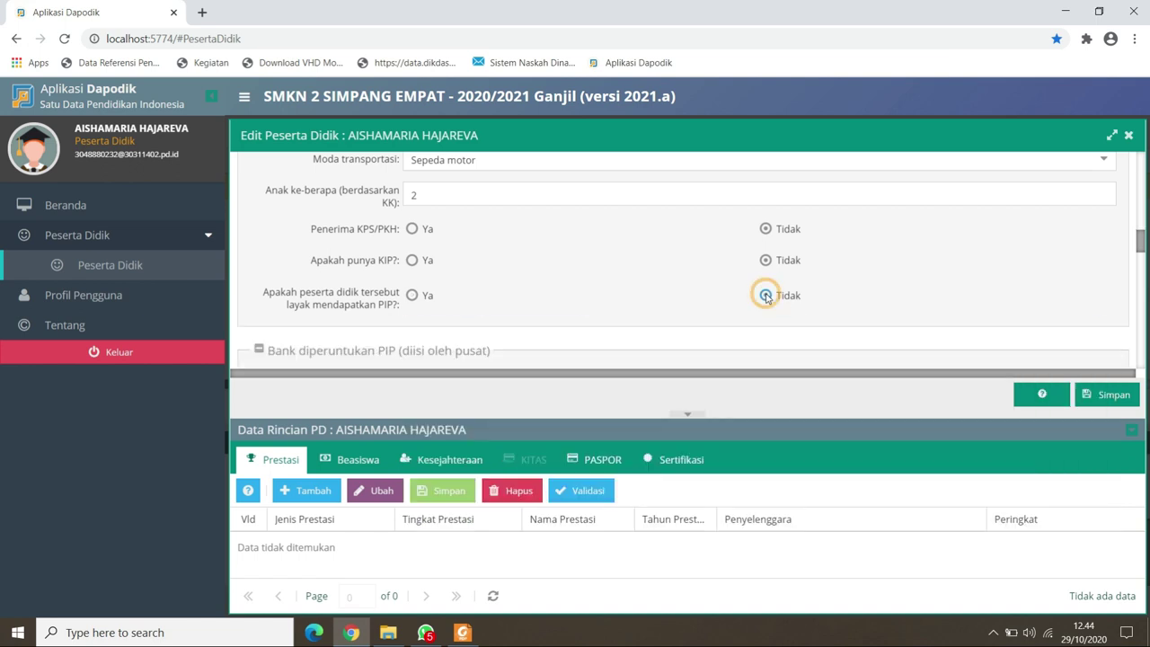
{"action": "scroll", "coordinate": [767, 328], "scroll_direction": "down", "scroll_amount": 3}
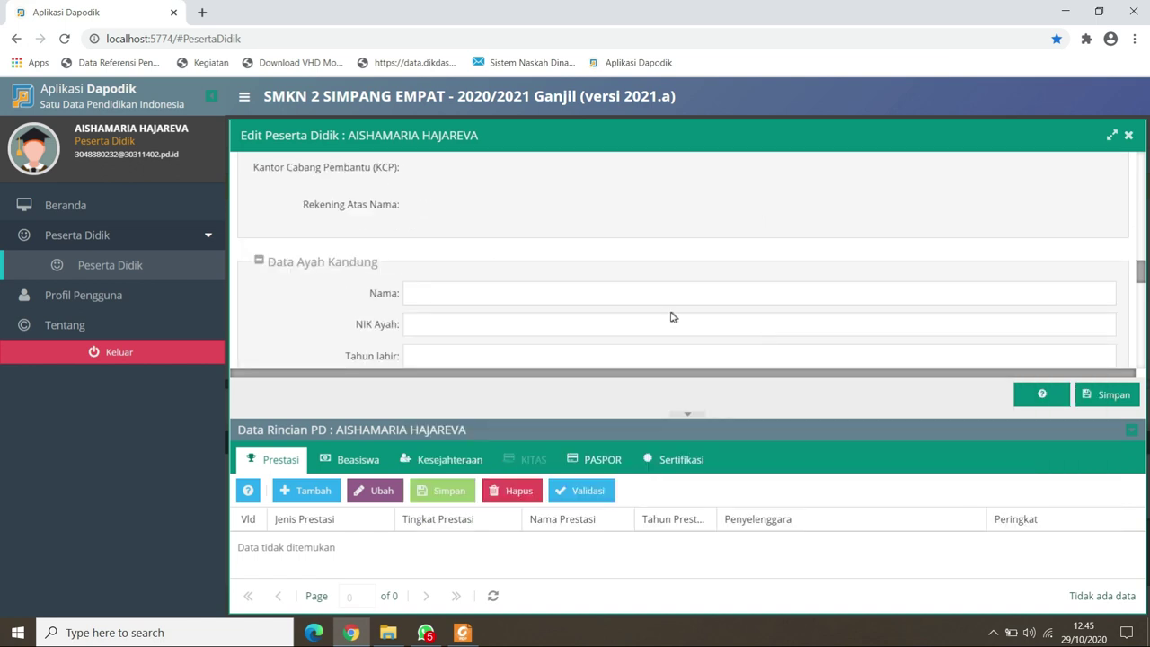
{"action": "left_click", "coordinate": [639, 299]}
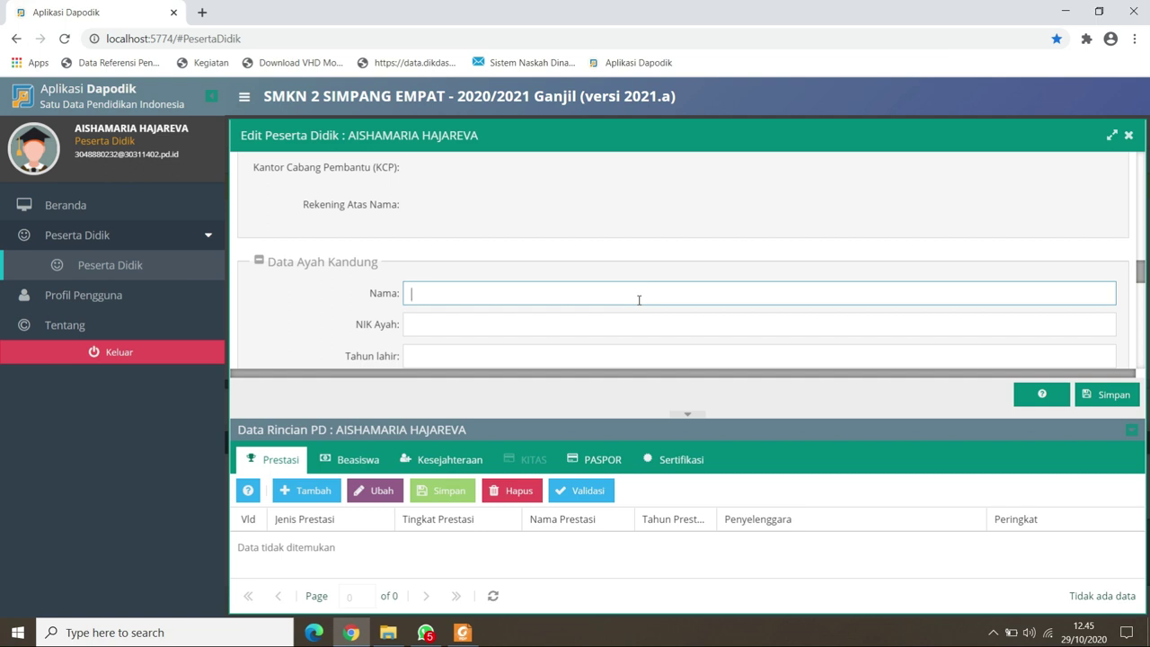
Enter the father's name, his NIK and birth year 1983.
{"action": "type", "text": "isikan nama ayah kandung"}
{"action": "key", "text": "Tab"}
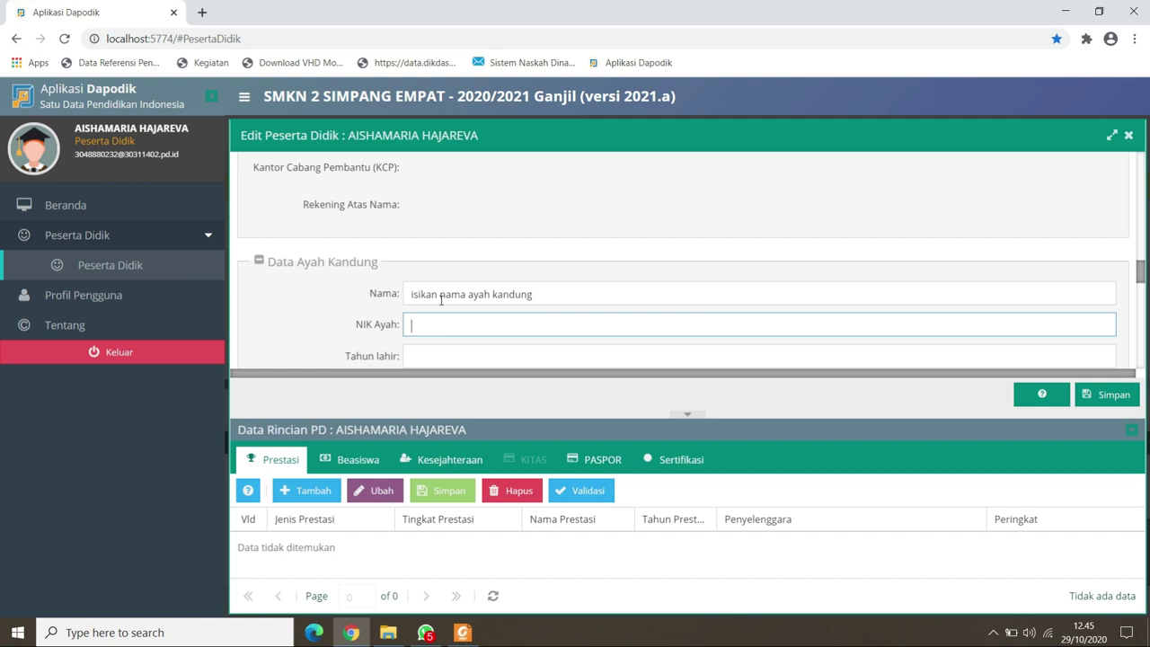
{"action": "type", "text": "6310000000000000"}
{"action": "key", "text": "Tab"}
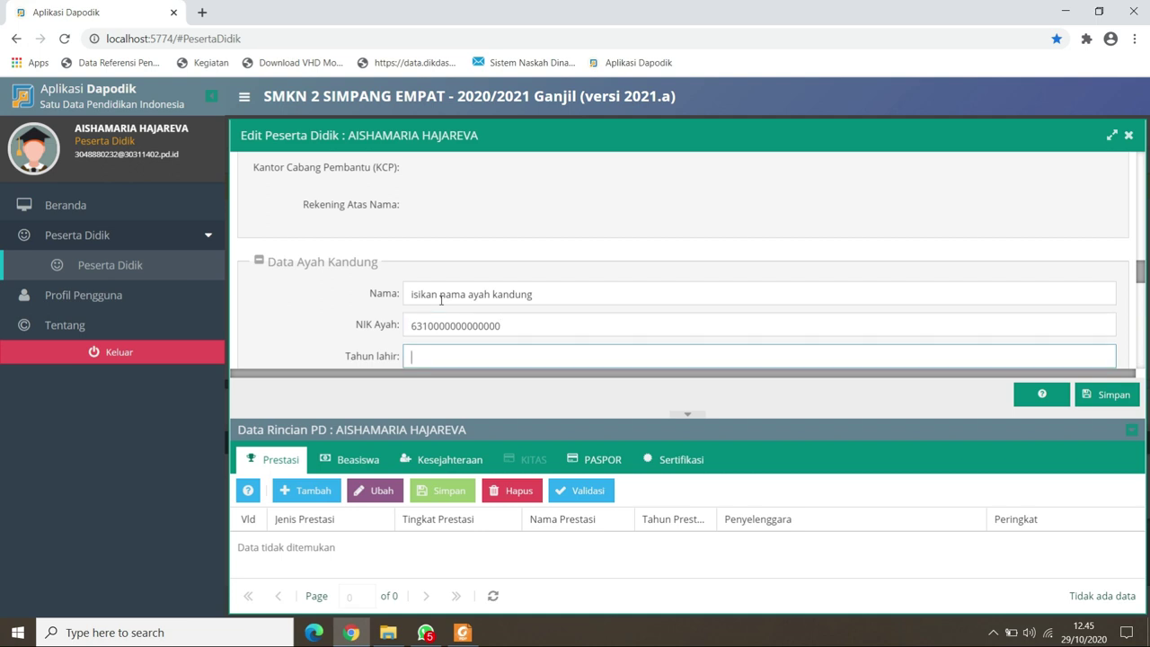
{"action": "type", "text": "198"}
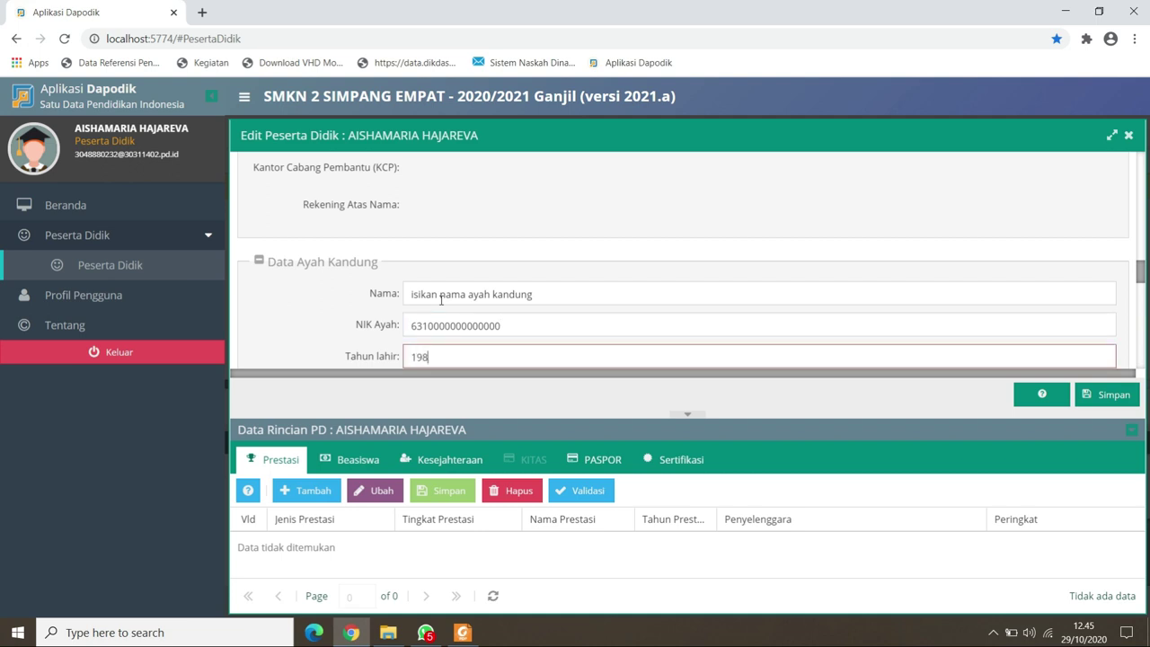
{"action": "type", "text": "3"}
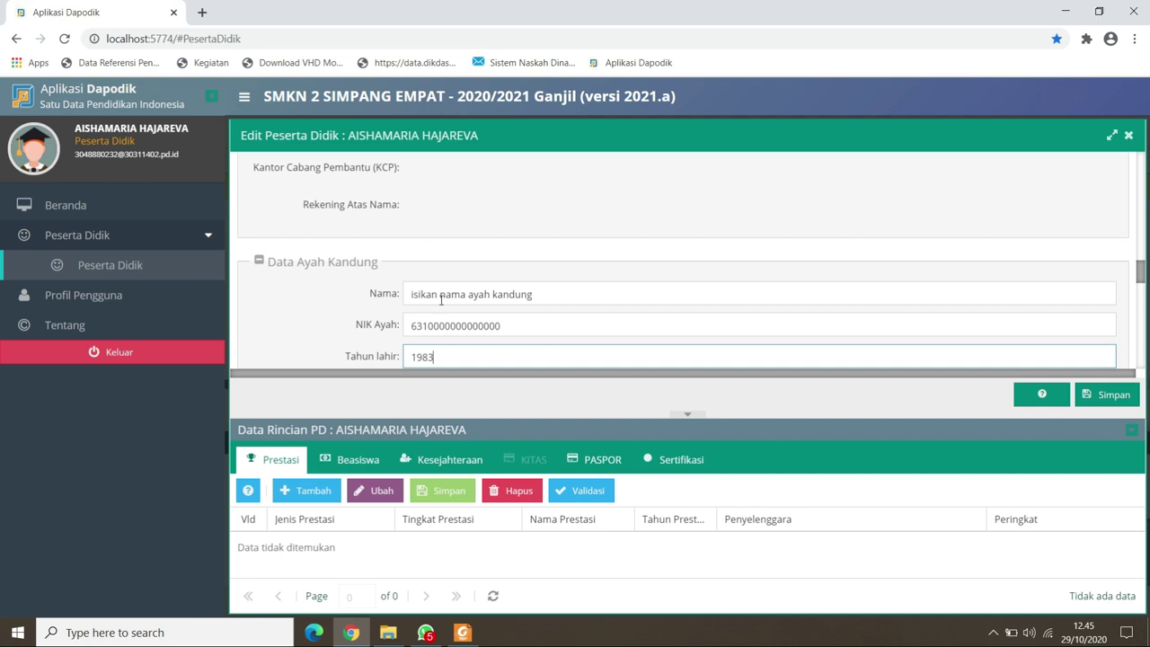
{"action": "key", "text": "Tab"}
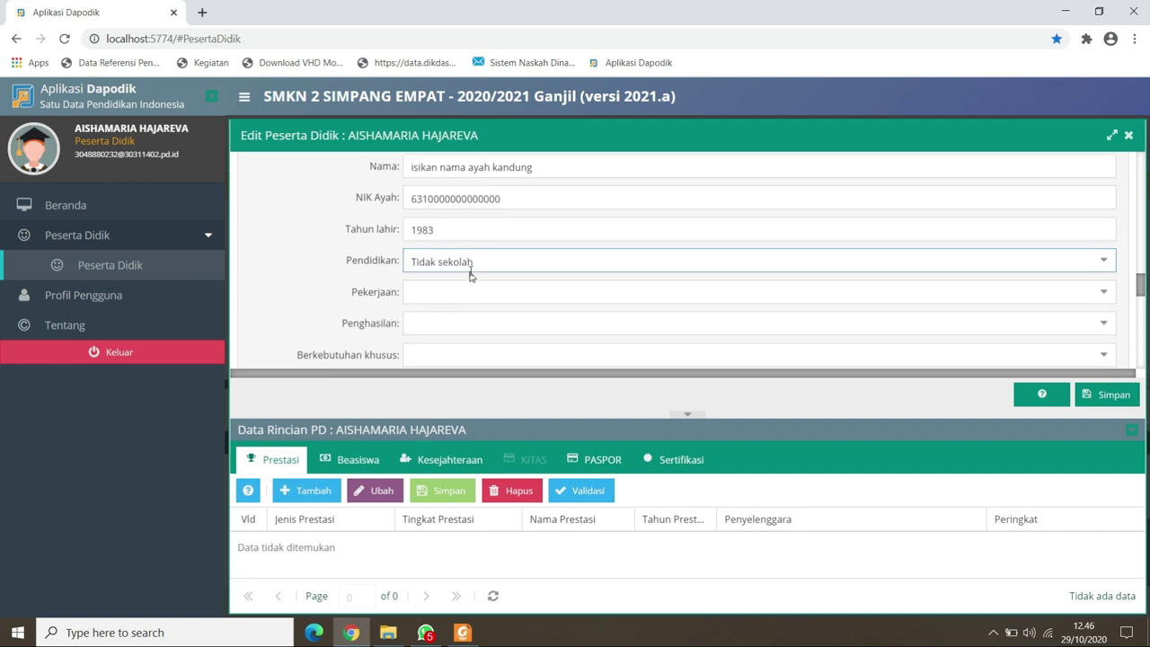
Set the father's education SMA / sederajat, job Wiraswasta, income Rp. 2,000,000 - Rp. 4,999,999.
{"action": "left_click", "coordinate": [473, 260]}
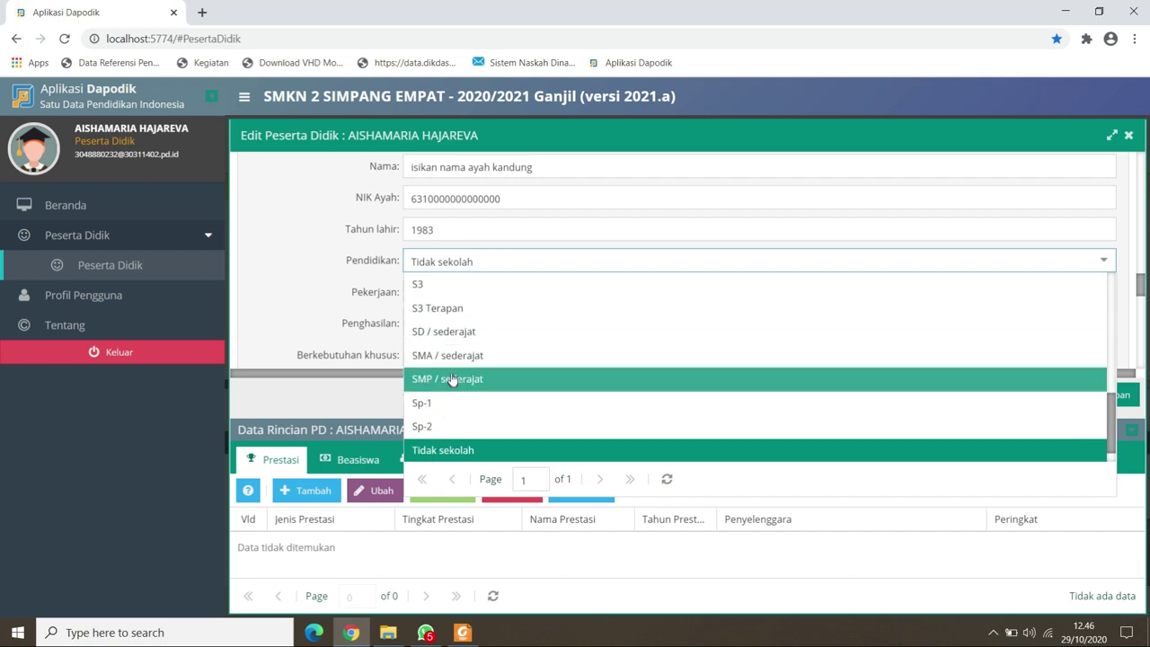
{"action": "left_click", "coordinate": [449, 354]}
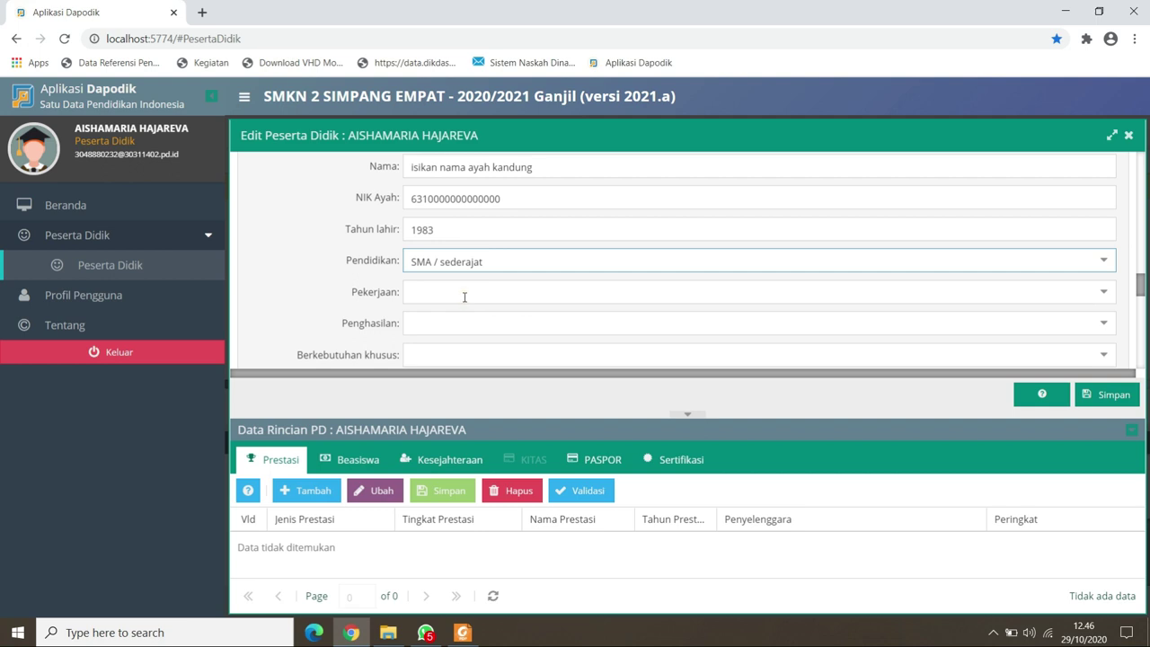
{"action": "left_click", "coordinate": [465, 296]}
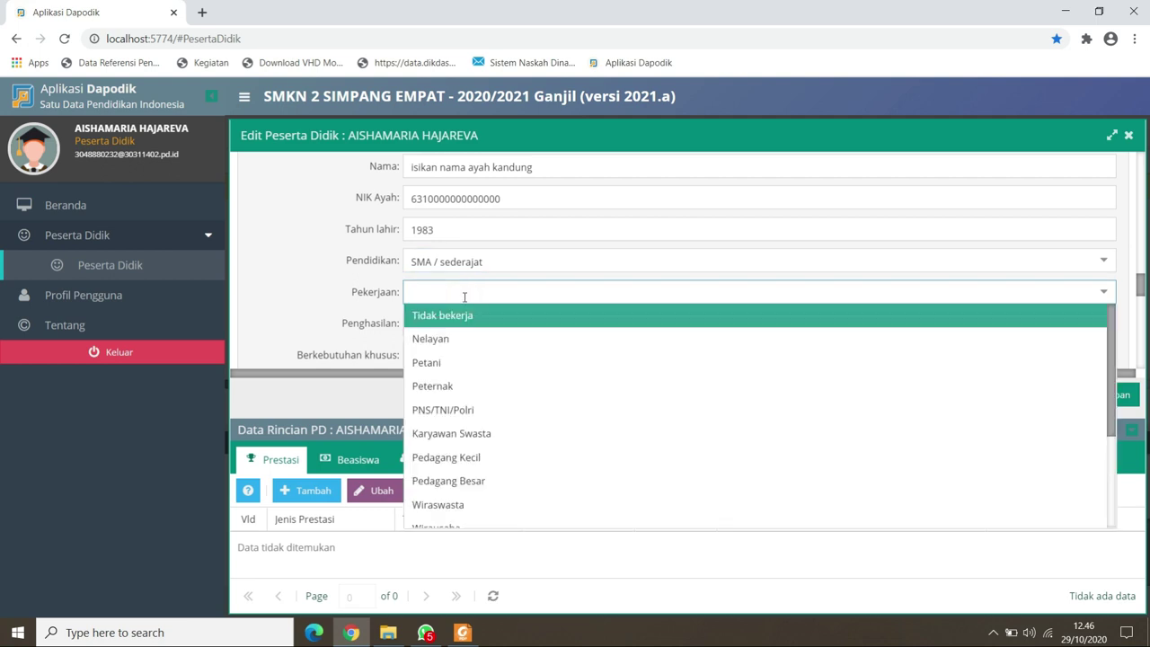
{"action": "left_click", "coordinate": [463, 504]}
{"action": "left_click", "coordinate": [501, 329]}
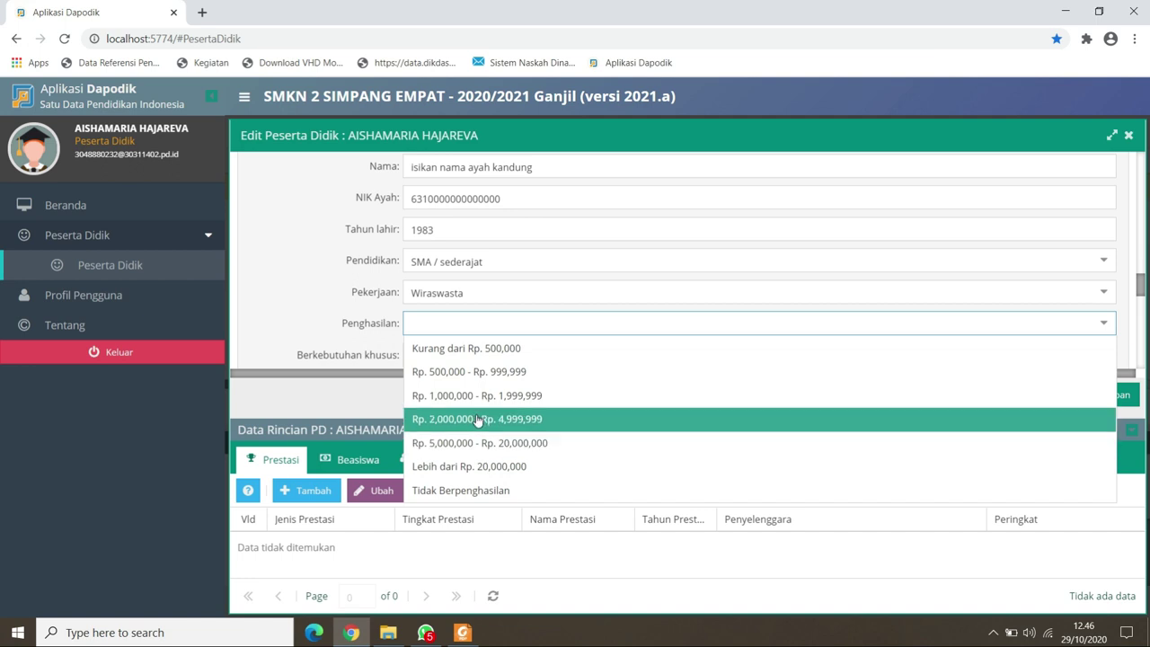
{"action": "left_click", "coordinate": [477, 419]}
{"action": "left_click", "coordinate": [476, 355]}
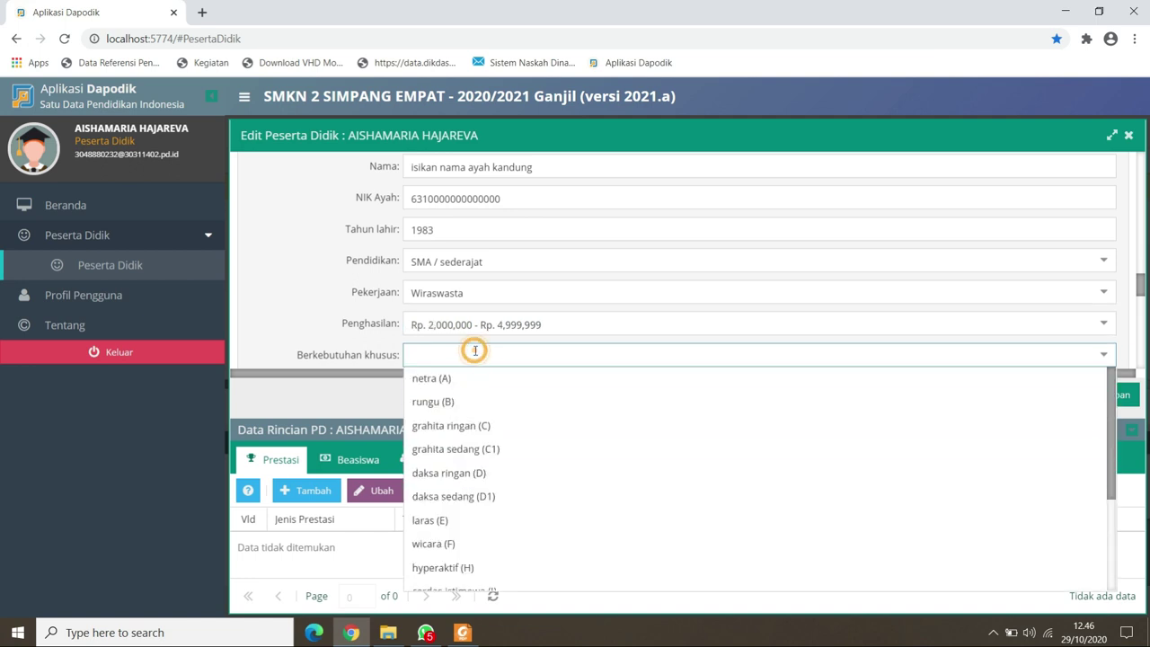
{"action": "scroll", "coordinate": [475, 351], "scroll_direction": "down", "scroll_amount": 2}
{"action": "left_click", "coordinate": [521, 329]}
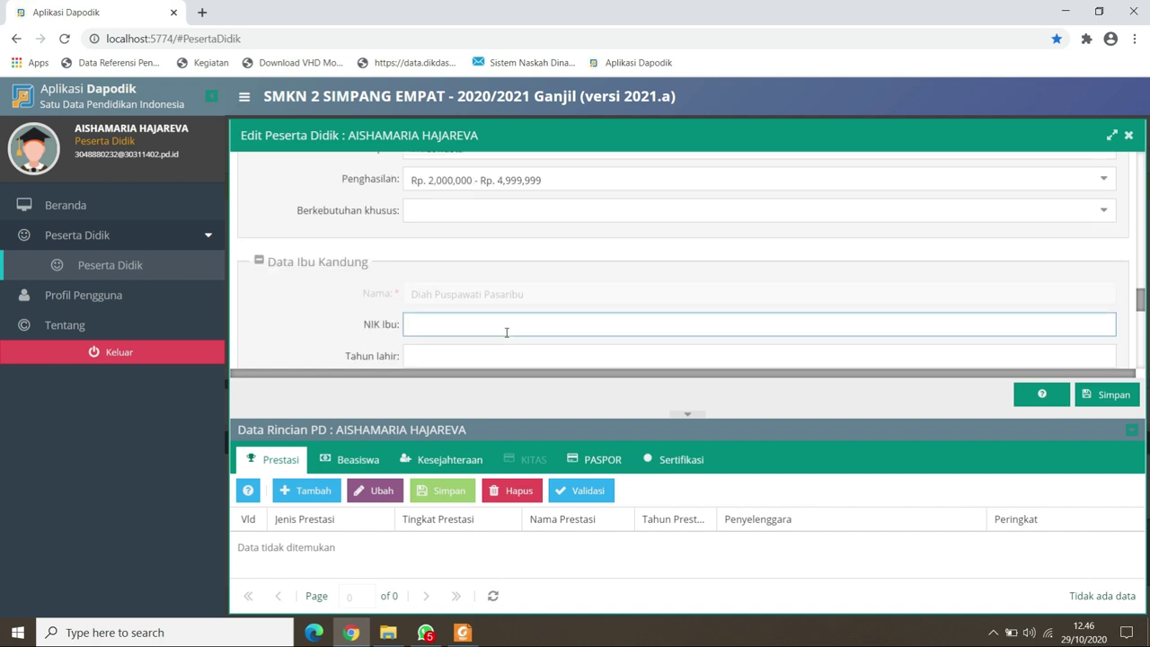
Enter the mother's NIK, birth year 1982 and education SMA / sederajat.
{"action": "type", "text": "6310999999999999"}
{"action": "key", "text": "Tab"}
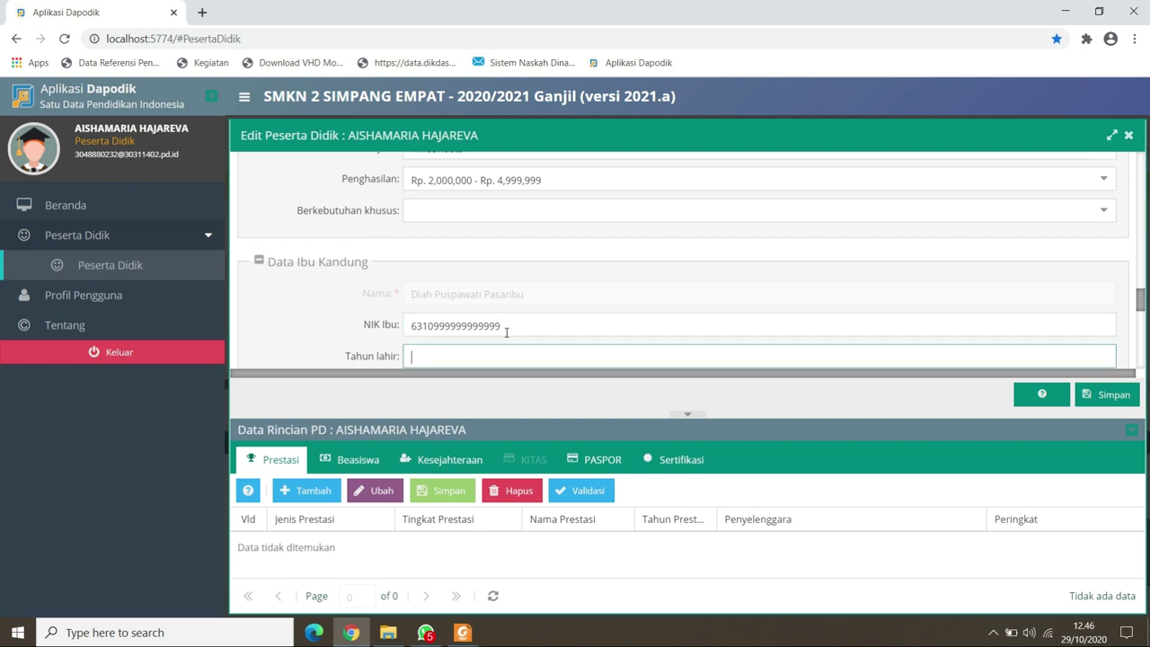
{"action": "type", "text": "1982"}
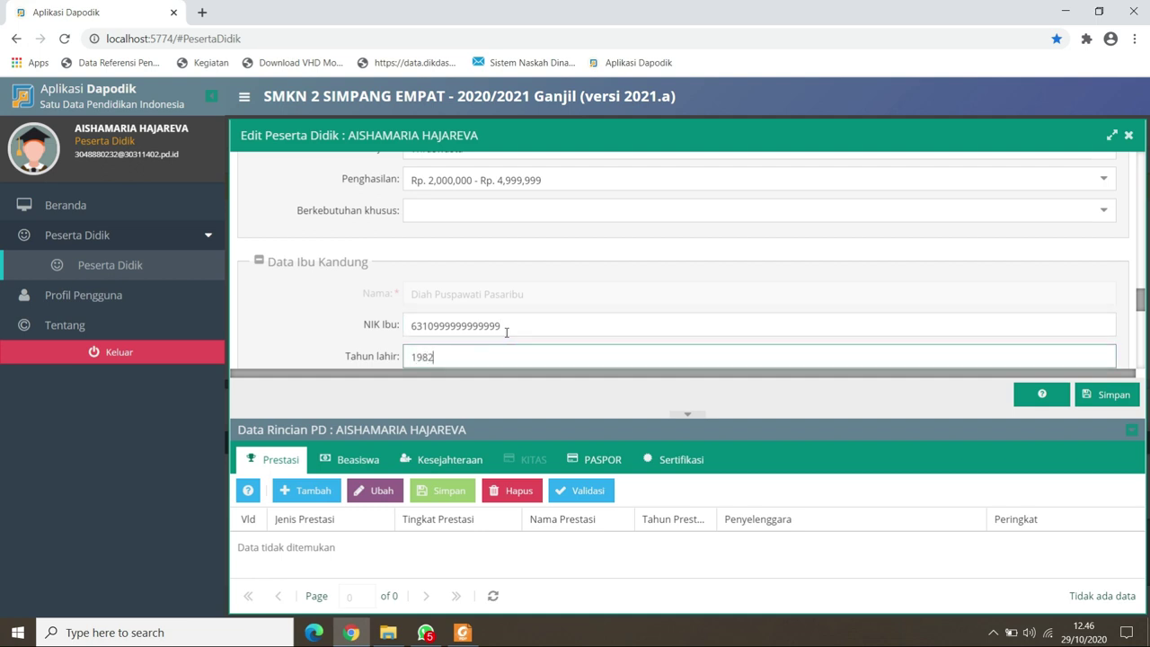
{"action": "key", "text": "Tab"}
{"action": "left_click", "coordinate": [470, 260]}
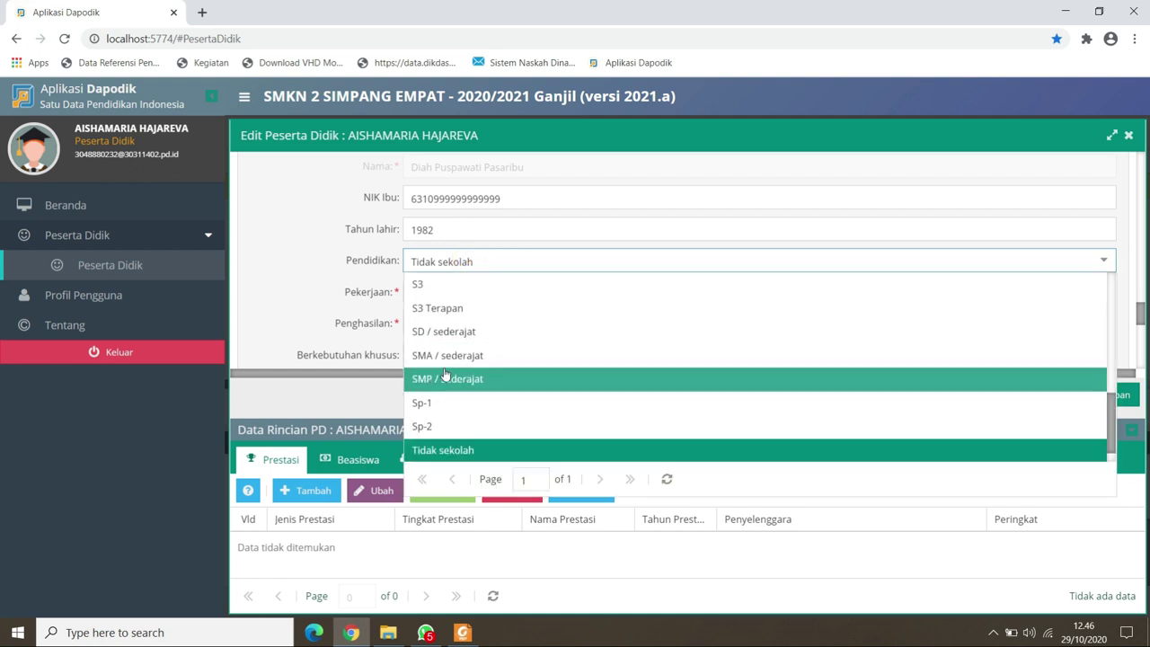
{"action": "left_click", "coordinate": [447, 355]}
{"action": "left_click", "coordinate": [459, 307]}
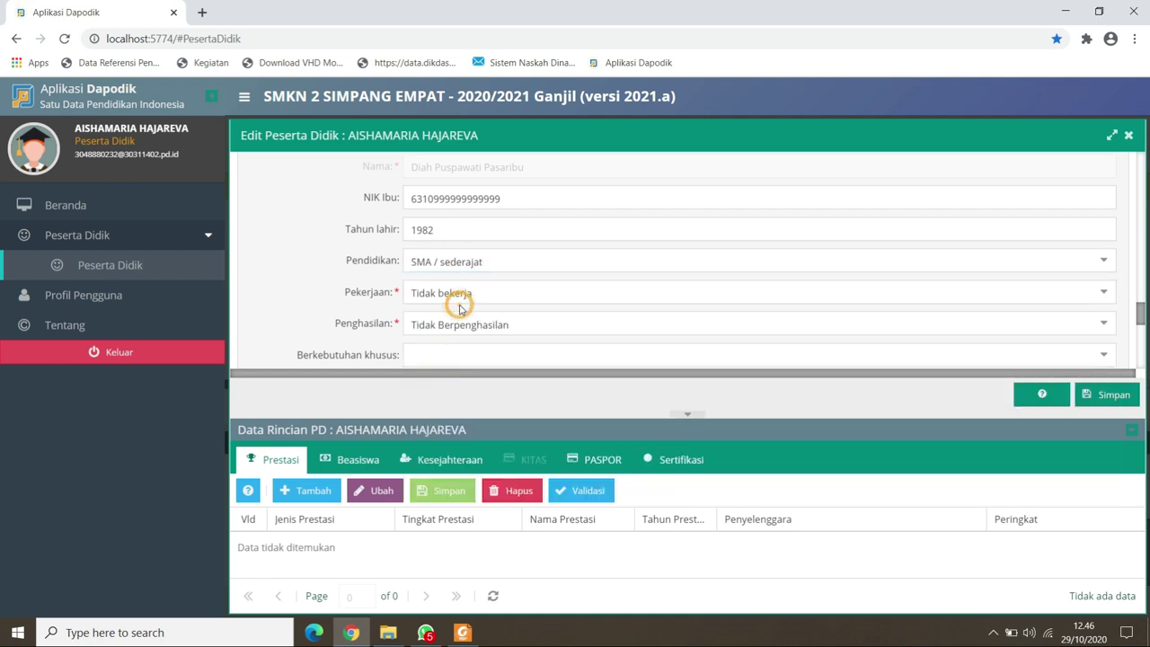
Set the mother's occupation to Tidak bekerja, with income Tidak Berpenghasilan.
{"action": "left_click", "coordinate": [459, 294]}
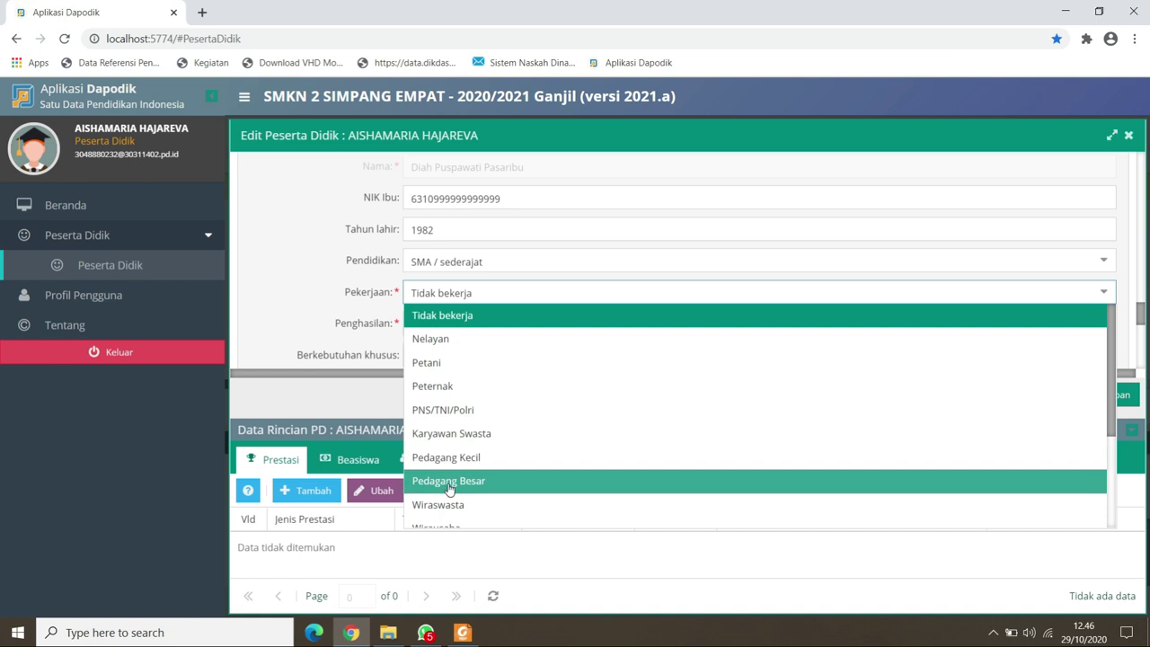
{"action": "scroll", "coordinate": [449, 489], "scroll_direction": "down", "scroll_amount": 3}
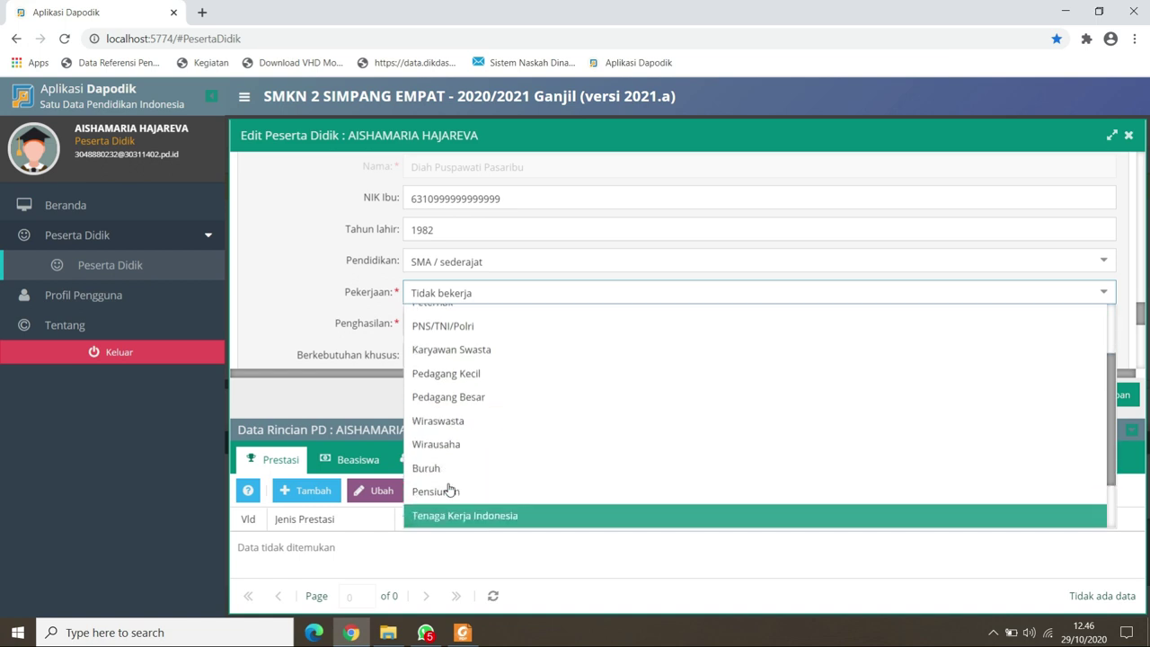
{"action": "scroll", "coordinate": [449, 490], "scroll_direction": "down", "scroll_amount": 1}
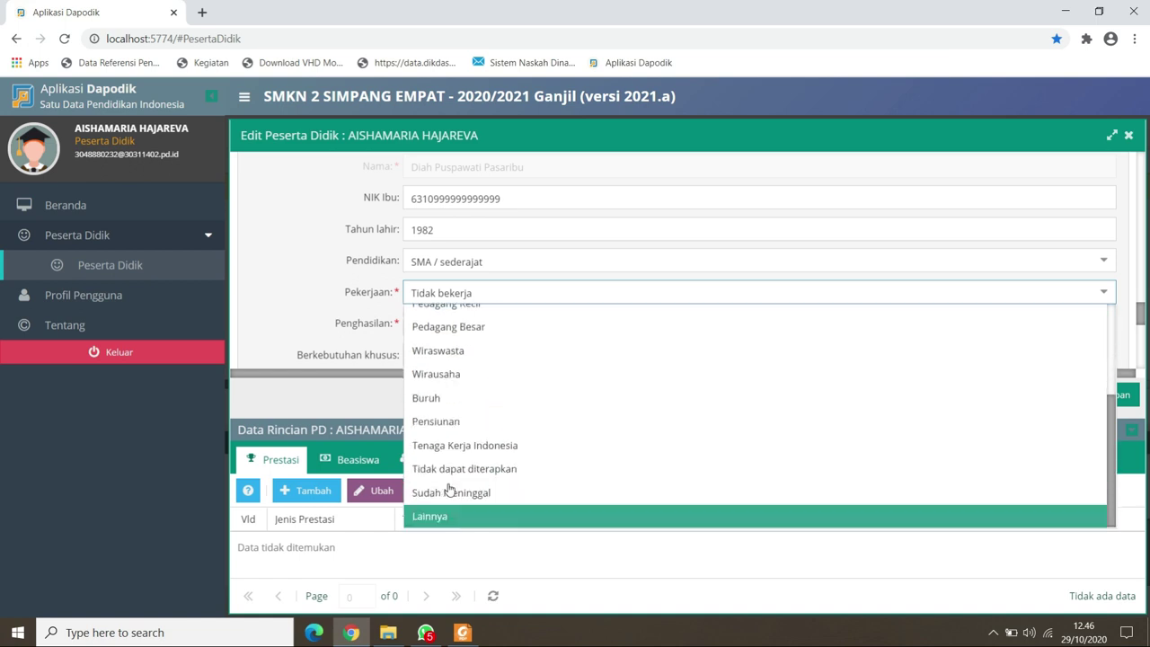
{"action": "scroll", "coordinate": [449, 489], "scroll_direction": "up", "scroll_amount": 5}
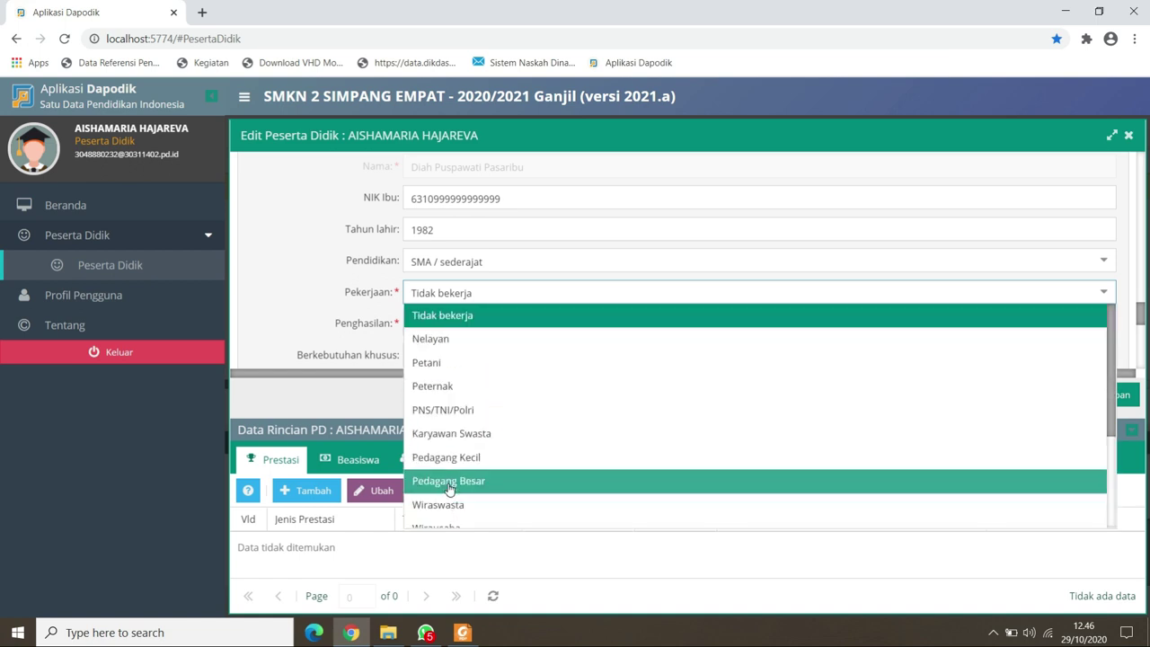
{"action": "left_click", "coordinate": [467, 315]}
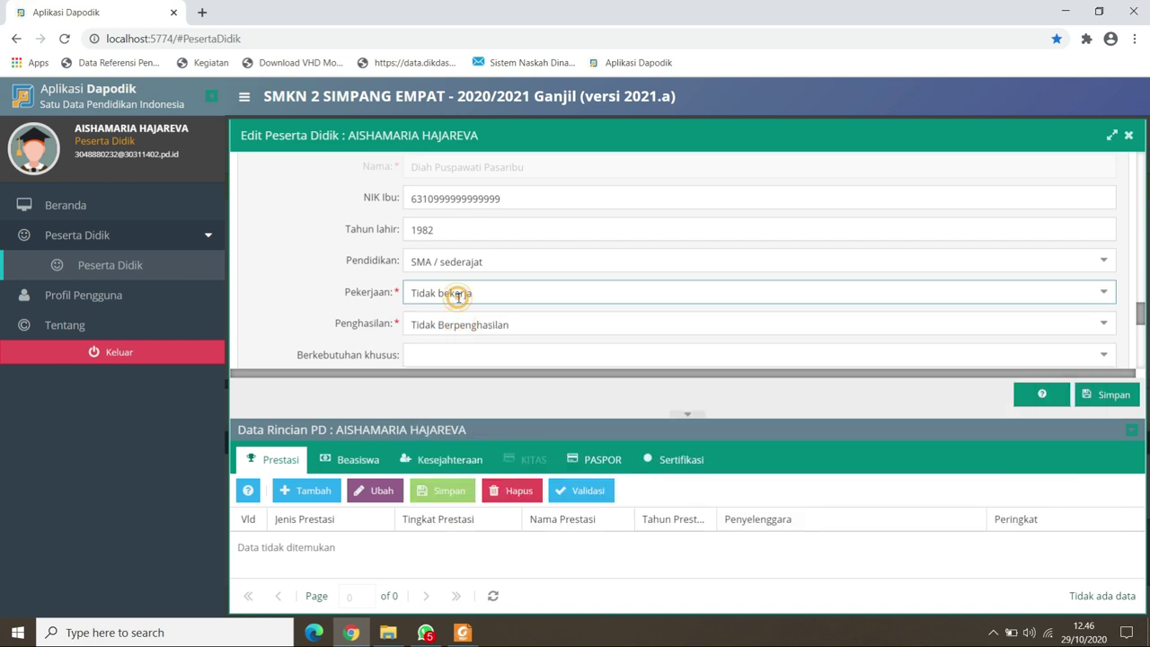
{"action": "left_click", "coordinate": [457, 301]}
{"action": "left_click", "coordinate": [433, 395]}
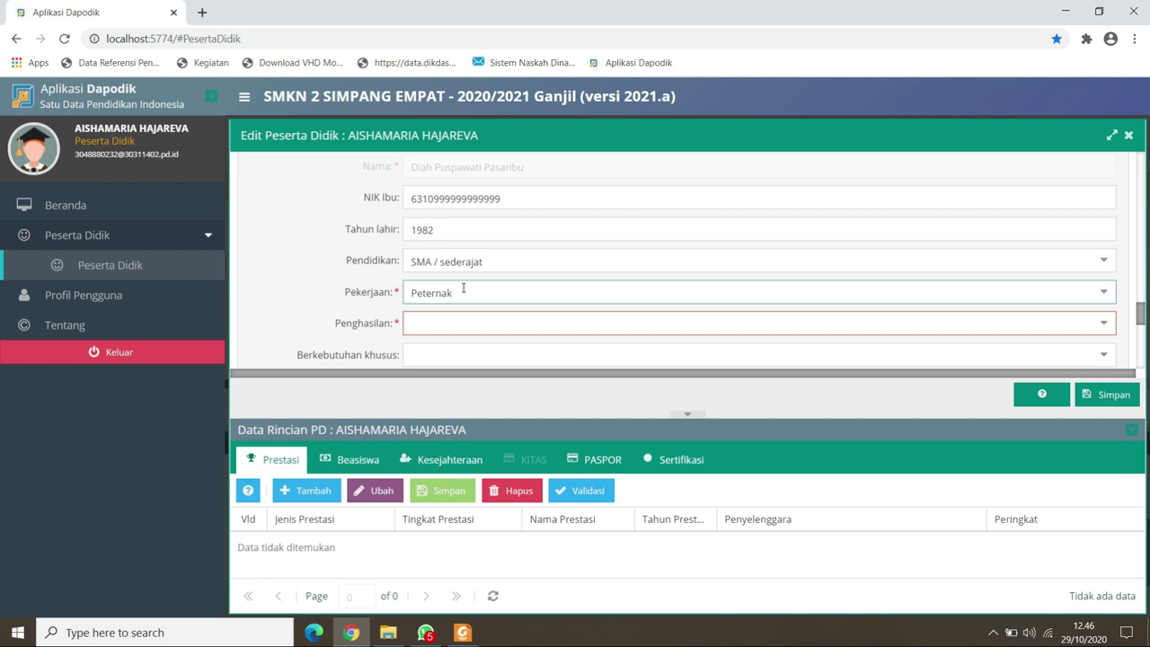
{"action": "left_click", "coordinate": [463, 289]}
{"action": "left_click", "coordinate": [454, 313]}
{"action": "key", "text": "Tab"}
{"action": "key", "text": "Tab"}
{"action": "key", "text": "Tab"}
{"action": "key", "text": "Tab"}
Enter 'isikan nama wali' as the guardian's name, leaving the guardian's NIK and birth year blank.
{"action": "left_click", "coordinate": [449, 292]}
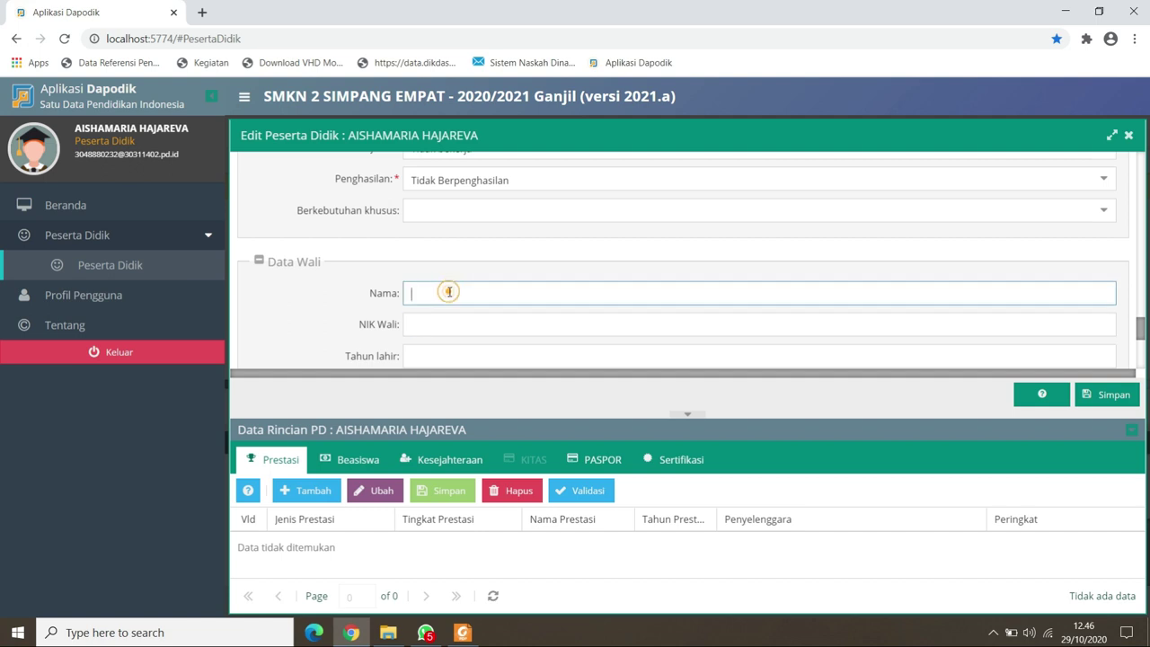
{"action": "type", "text": "isikan nama wali jika tinggal"}
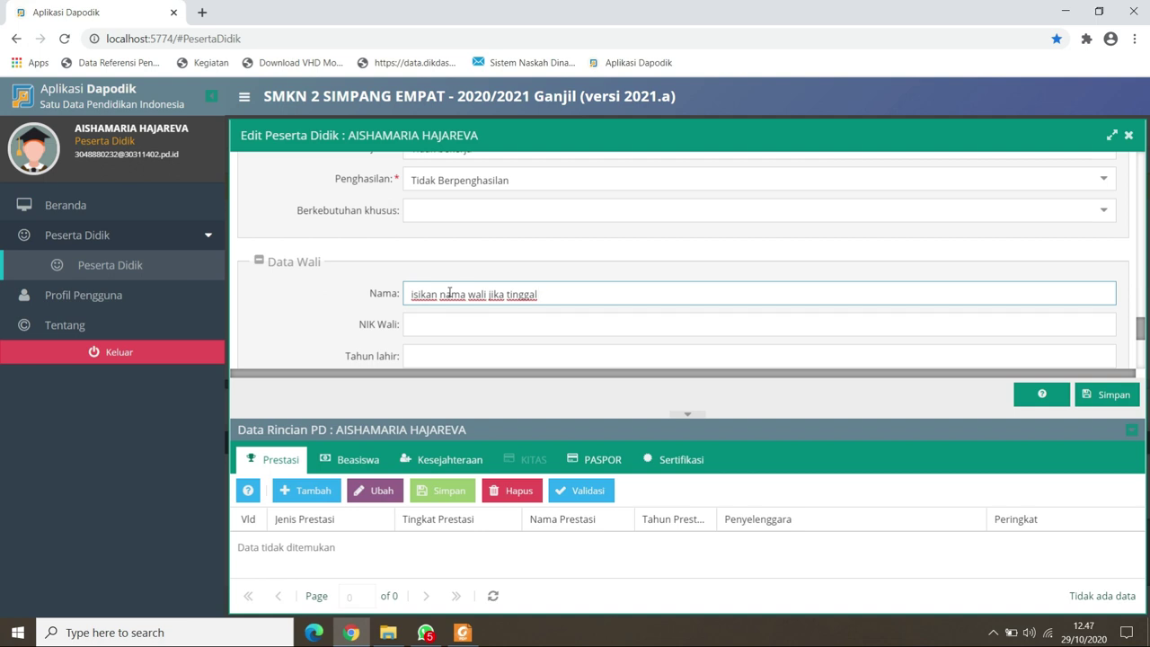
{"action": "key", "text": "BackSpace"}
{"action": "key", "text": "BackSpace"}
{"action": "key", "text": "BackSpace"}
{"action": "key", "text": "BackSpace"}
{"action": "key", "text": "BackSpace"}
{"action": "key", "text": "BackSpace"}
{"action": "key", "text": "BackSpace"}
{"action": "key", "text": "BackSpace"}
{"action": "key", "text": "BackSpace"}
{"action": "key", "text": "BackSpace"}
{"action": "key", "text": "BackSpace"}
{"action": "key", "text": "BackSpace"}
{"action": "key", "text": "BackSpace"}
{"action": "key", "text": "BackSpace"}
{"action": "key", "text": "BackSpace"}
{"action": "key", "text": "BackSpace"}
{"action": "key", "text": "BackSpace"}
{"action": "key", "text": "BackSpace"}
{"action": "key", "text": "BackSpace"}
{"action": "key", "text": "BackSpace"}
{"action": "key", "text": "BackSpace"}
{"action": "key", "text": "BackSpace"}
{"action": "key", "text": "BackSpace"}
{"action": "key", "text": "BackSpace"}
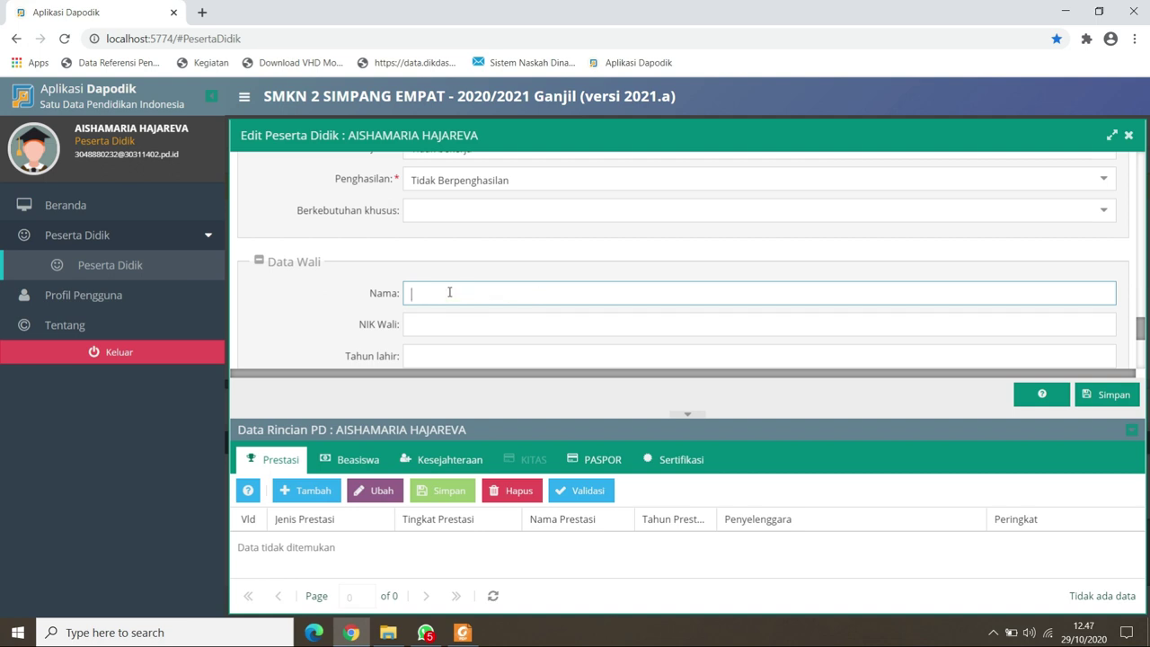
{"action": "type", "text": "isikan nama wali"}
{"action": "key", "text": "Tab"}
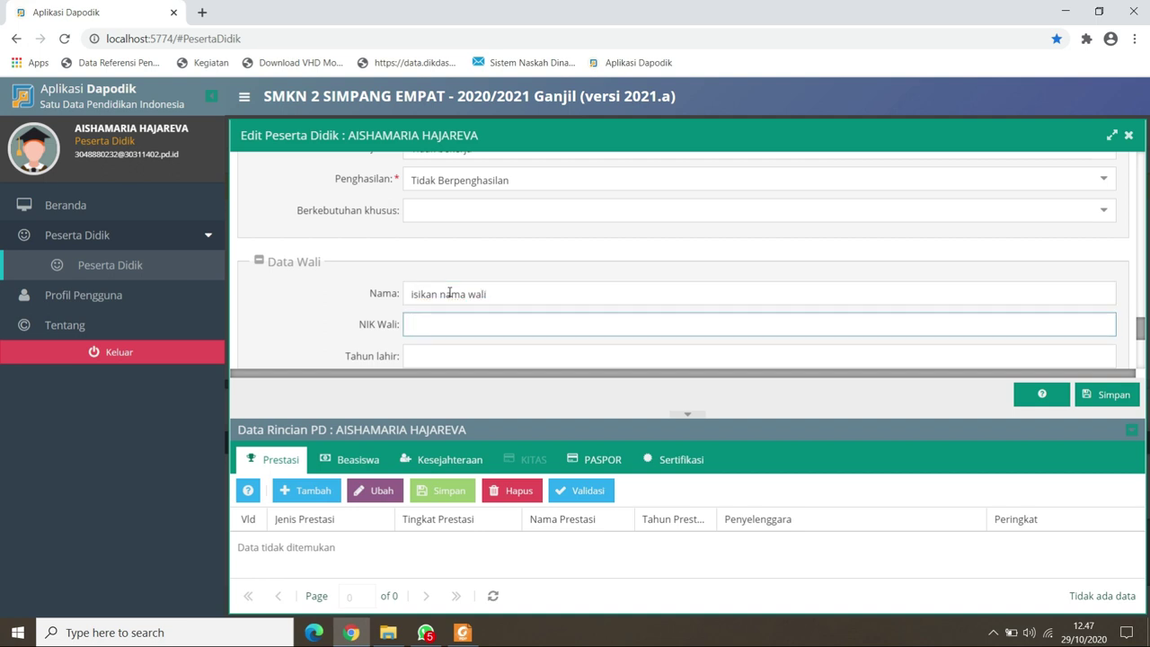
{"action": "key", "text": "Tab"}
{"action": "key", "text": "Tab"}
{"action": "key", "text": "Tab"}
{"action": "key", "text": "Tab"}
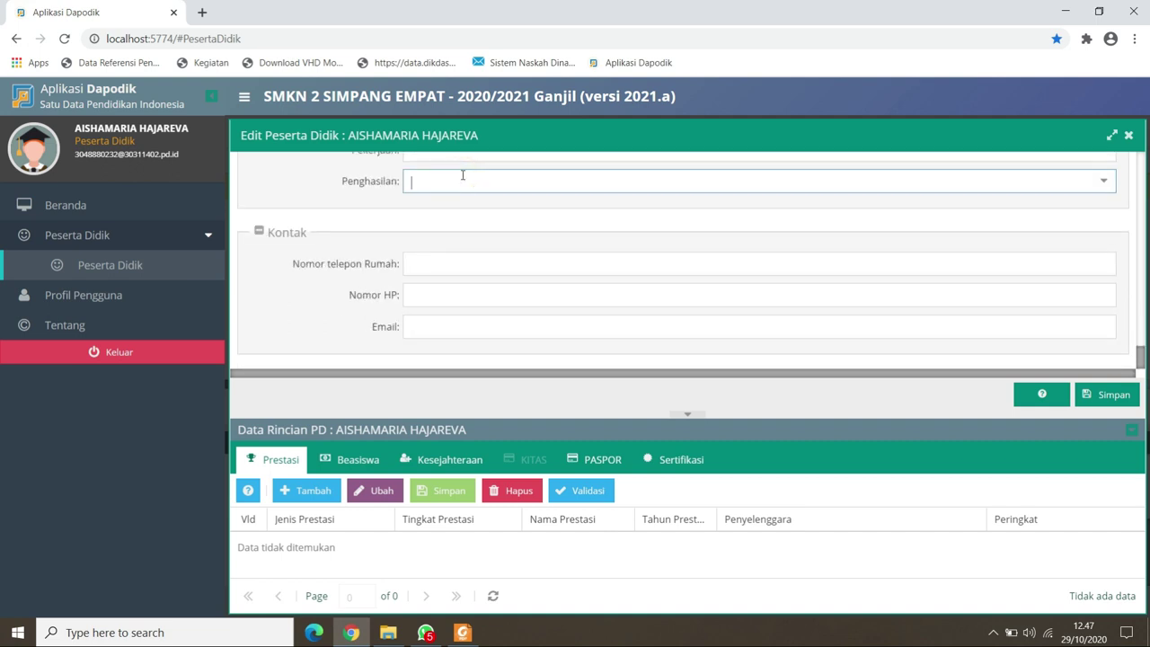
Skip the home phone, then enter the student's mobile number and e-mail address.
{"action": "key", "text": "Tab"}
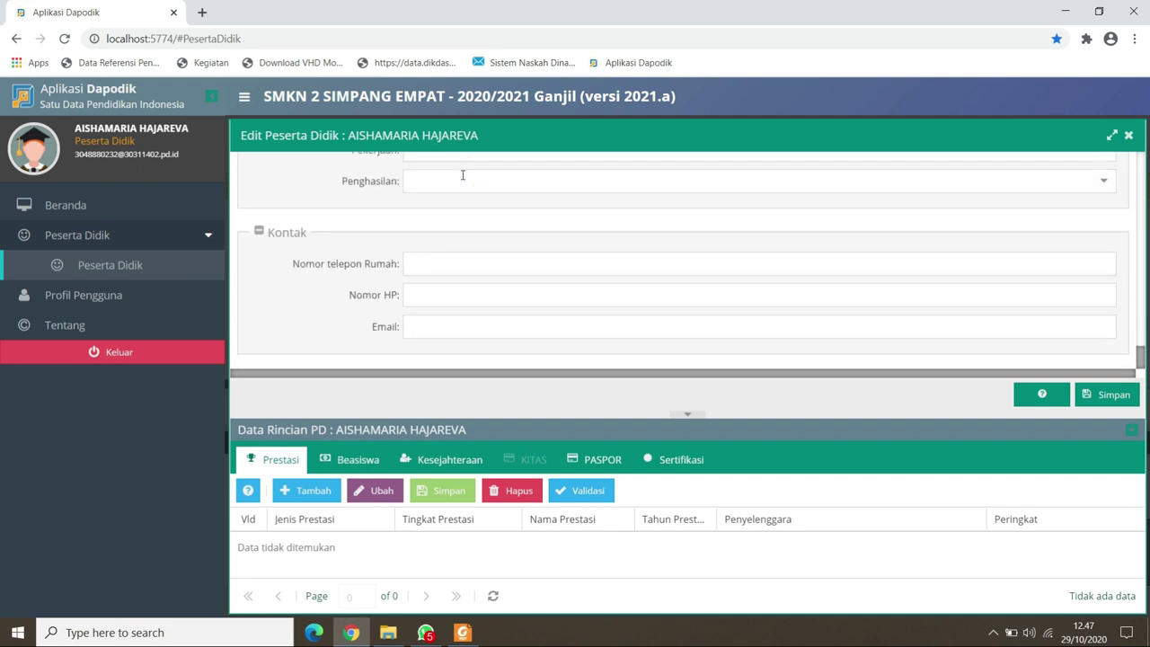
{"action": "key", "text": "Tab"}
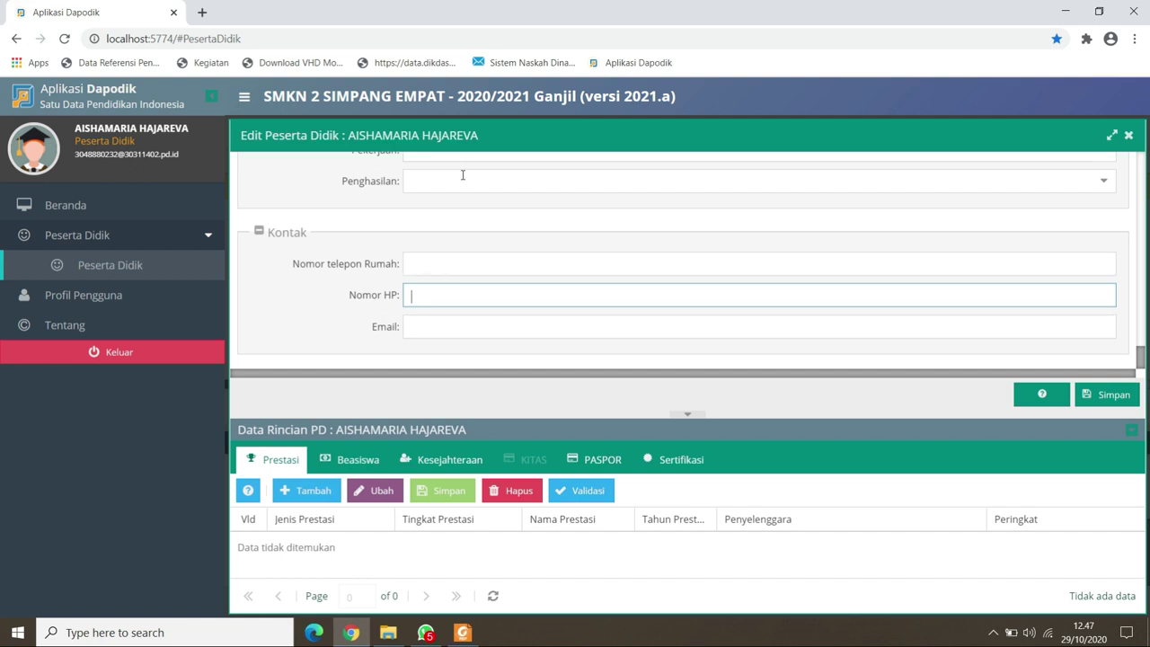
{"action": "type", "text": "0811111111111111111"}
{"action": "key", "text": "Tab"}
{"action": "type", "text": "isikan"}
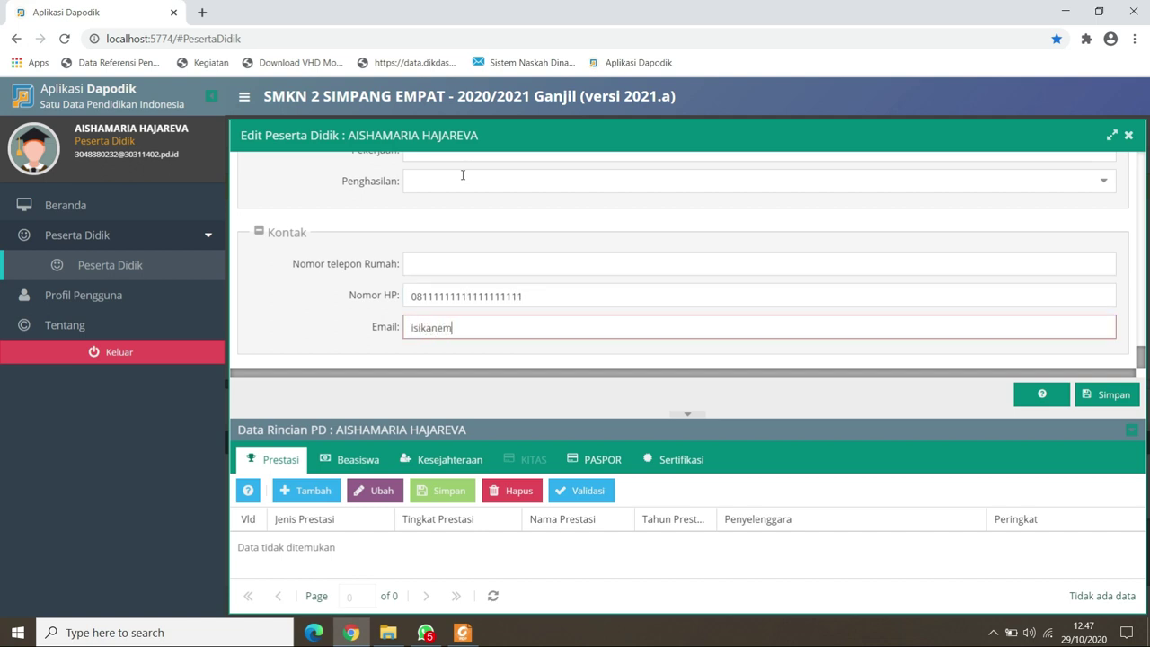
{"action": "type", "text": "emailan"}
{"action": "type", "text": "da@"}
{"action": "type", "text": ".co"}
{"action": "type", "text": "gam"}
{"action": "type", "text": "ma"}
{"action": "type", "text": "com"}
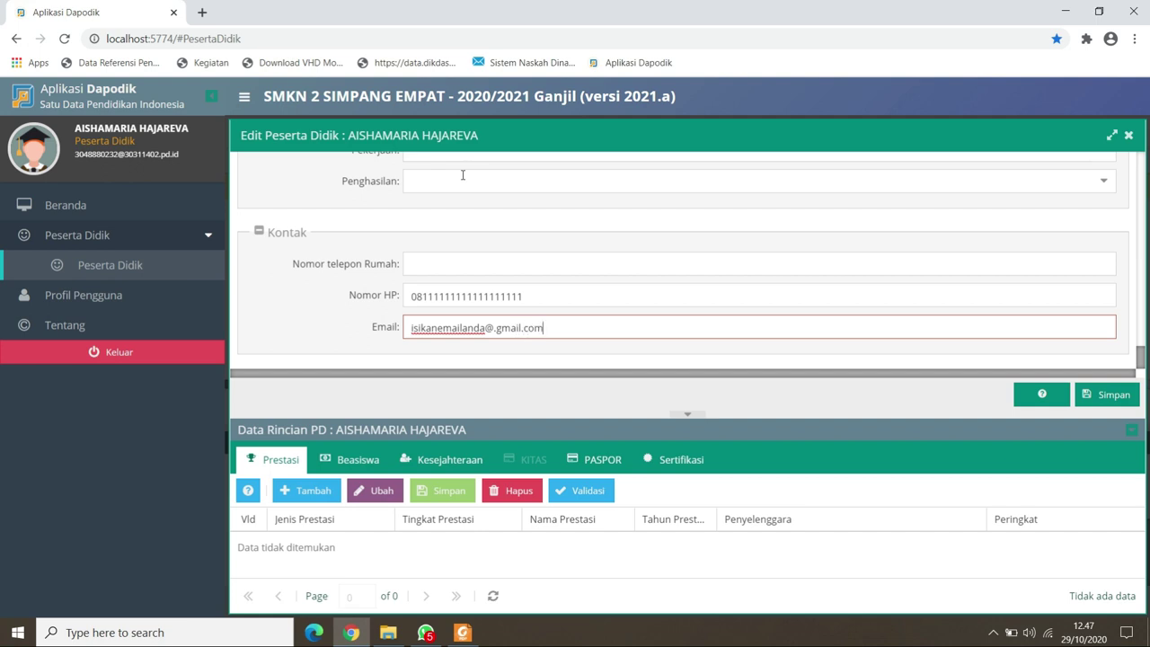
Save the student record with Simpan, close the Edit Peserta Didik form and log out via Keluar.
{"action": "left_click", "coordinate": [1093, 400]}
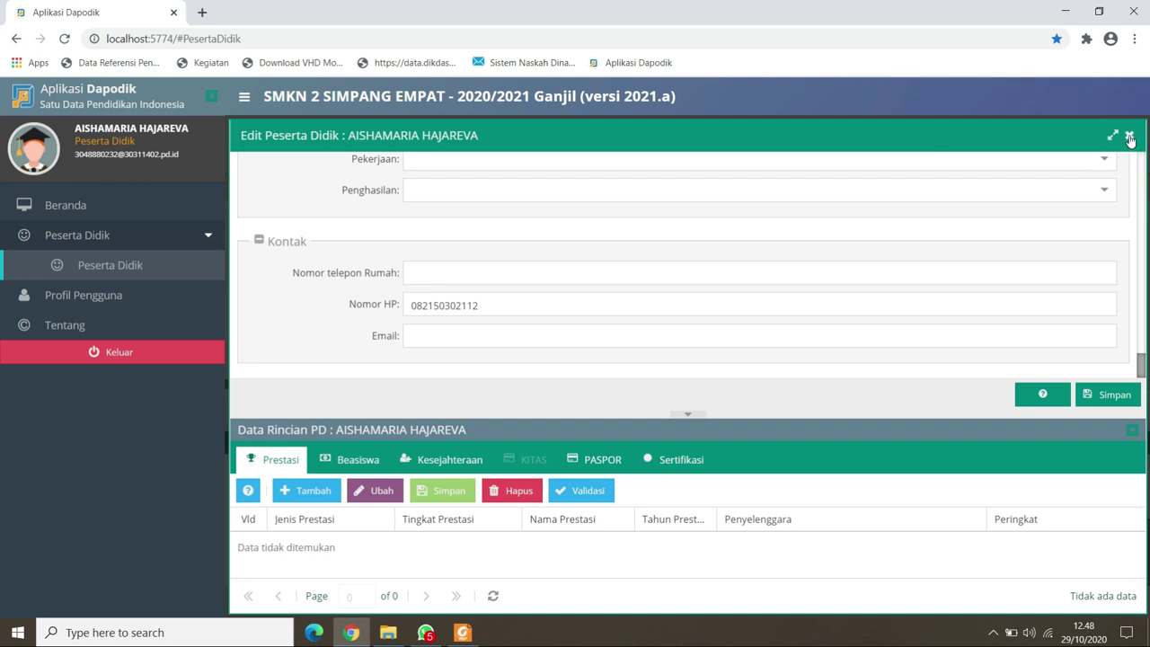
{"action": "left_click", "coordinate": [1130, 137]}
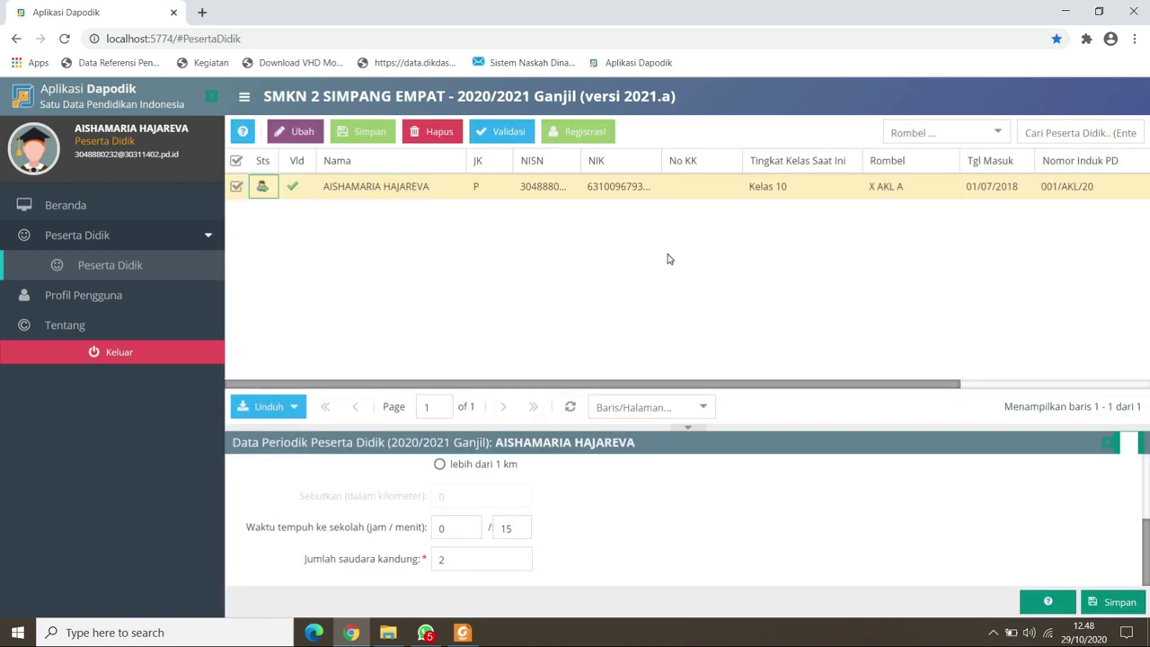
{"action": "left_click", "coordinate": [145, 353]}
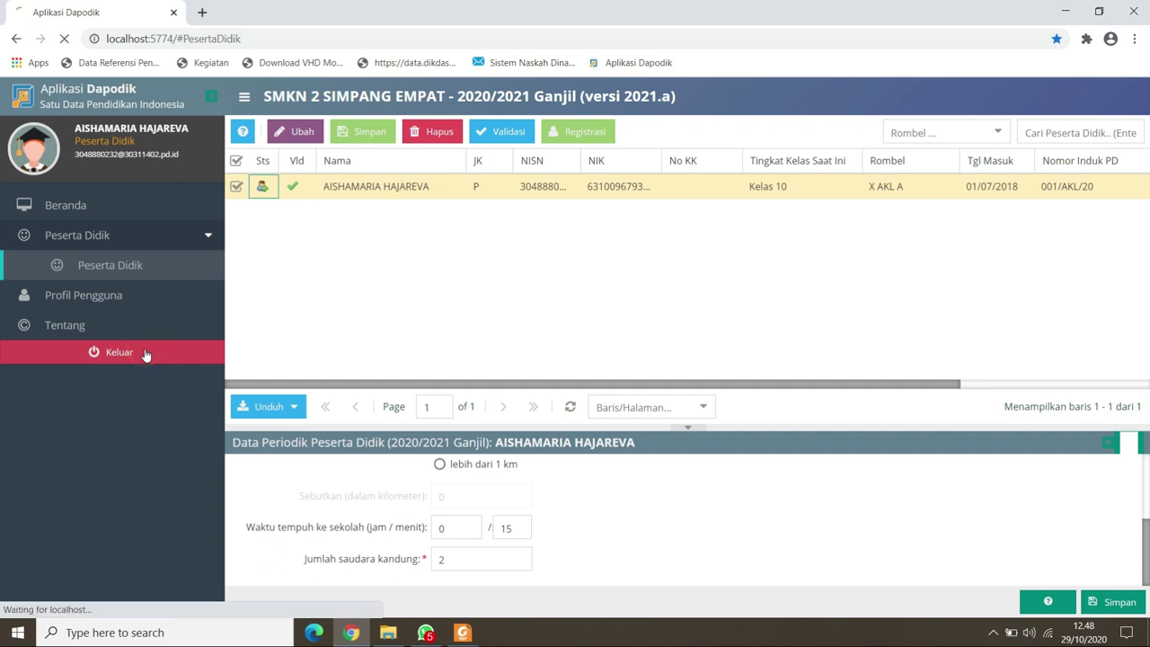